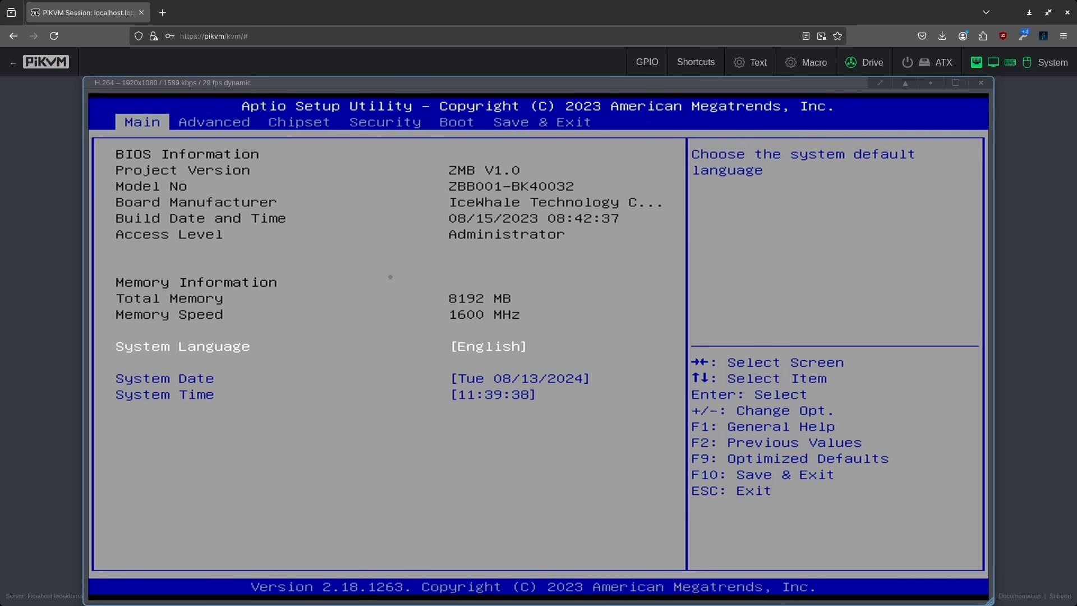
# Boot the machine from PiKVM CD-ROM Drive 0601 using the Save & Exit boot override
pyautogui.press('Right')
pyautogui.press('Right')
pyautogui.press('Right')
pyautogui.press('Right')
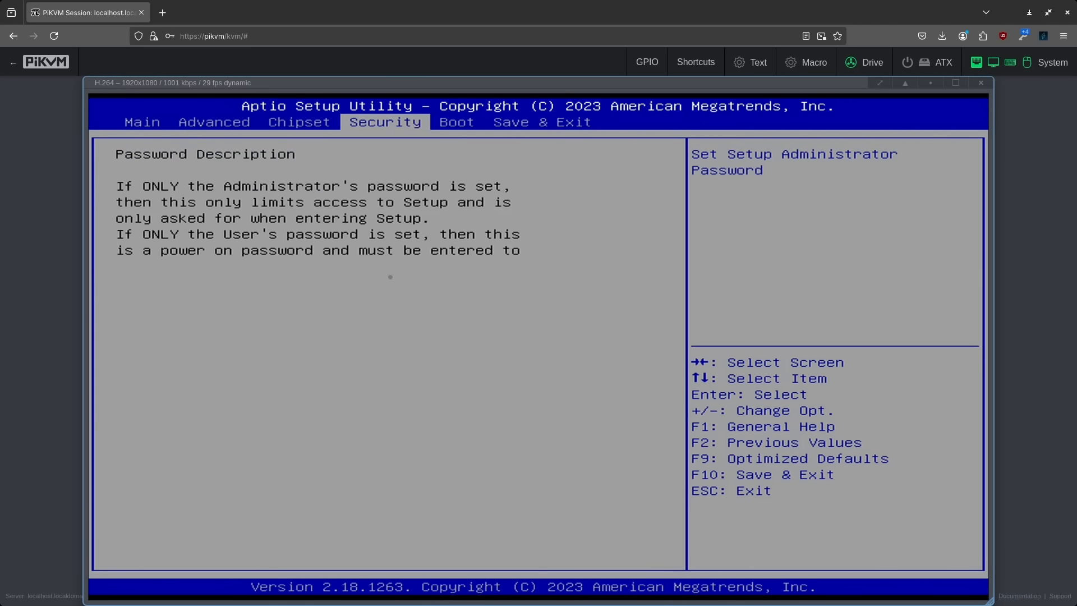
pyautogui.press('Right')
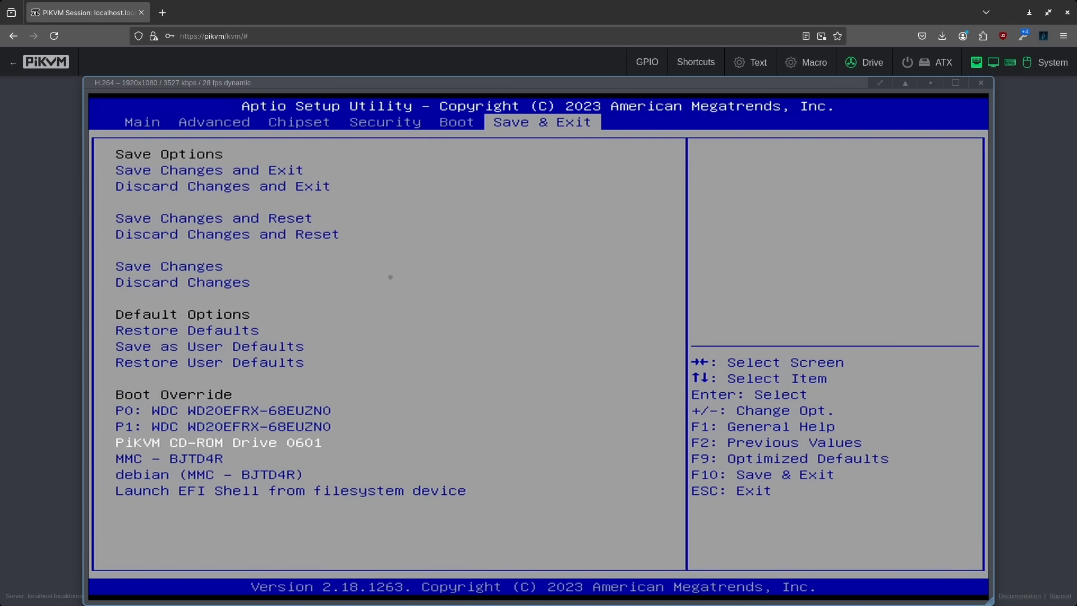
pyautogui.press('Down')
pyautogui.press('Down')
pyautogui.press('Up')
pyautogui.press('Up')
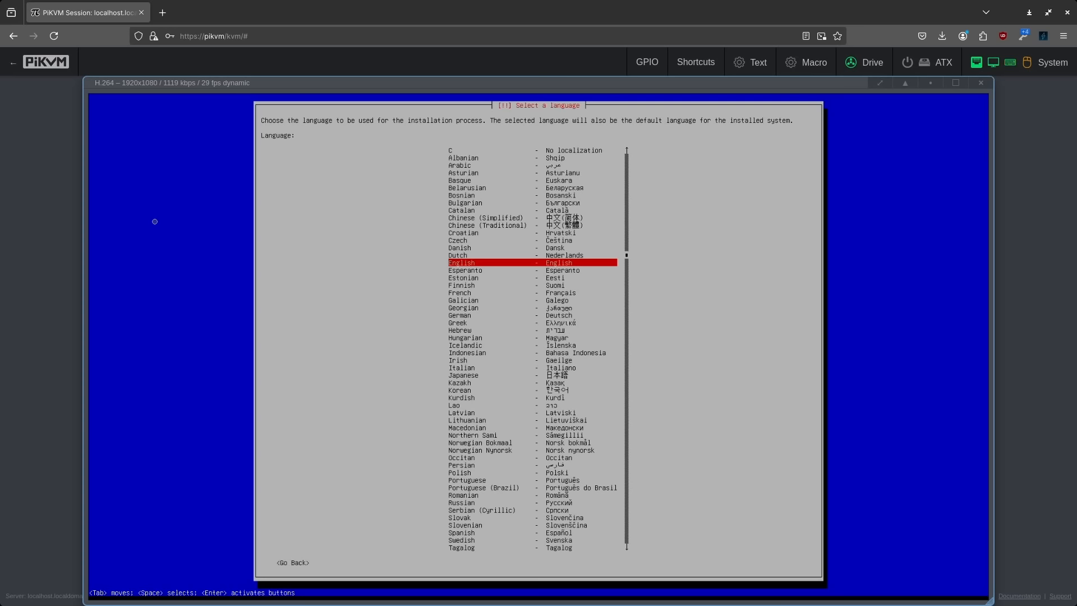
# Accept English, United States and the American English keyboard layout in the installer
pyautogui.press('Return')
pyautogui.press('Return')
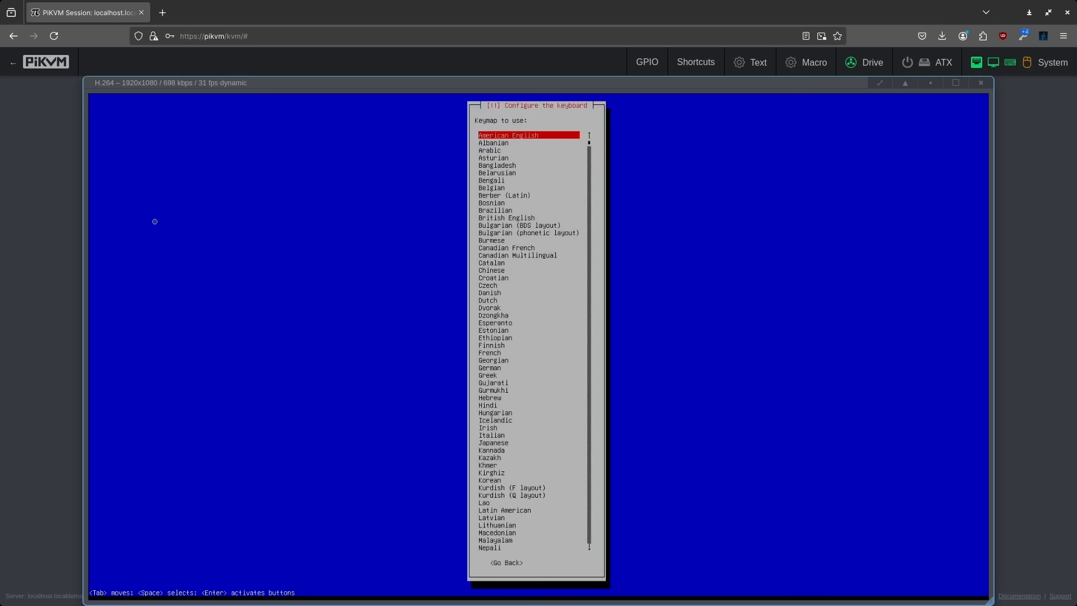
pyautogui.press('Return')
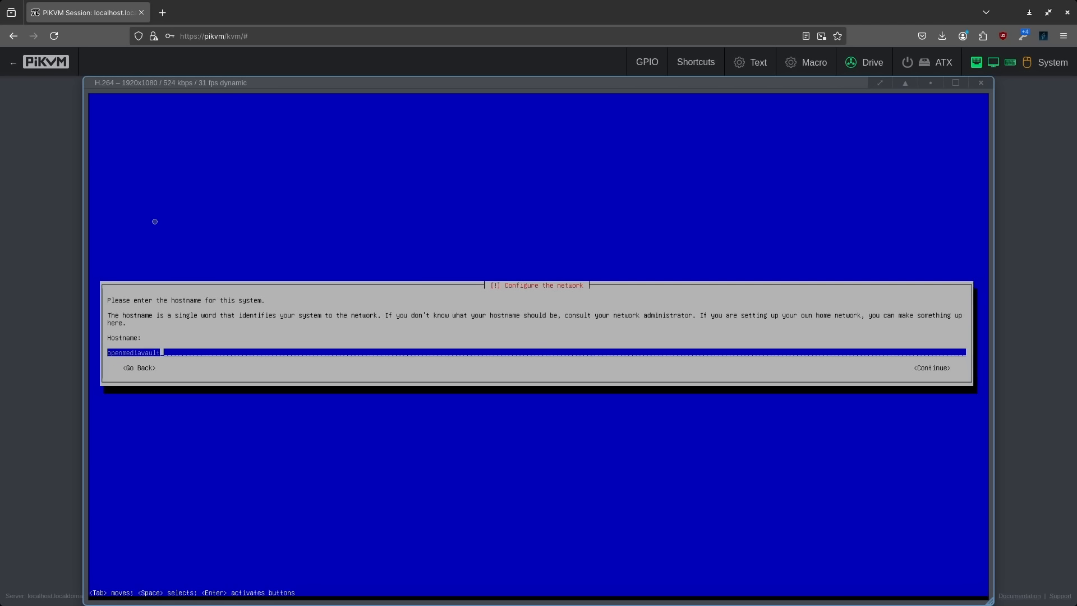
# Replace the hostname, set and confirm the root password, and choose the Eastern time zone
pyautogui.press('BackSpace')
pyautogui.press('BackSpace')
pyautogui.press('BackSpace')
pyautogui.press('BackSpace')
pyautogui.press('BackSpace')
pyautogui.press('BackSpace')
pyautogui.press('BackSpace')
pyautogui.press('BackSpace')
pyautogui.press('BackSpace')
pyautogui.press('BackSpace')
pyautogui.press('BackSpace')
pyautogui.press('BackSpace')
pyautogui.press('BackSpace')
pyautogui.press('Return')
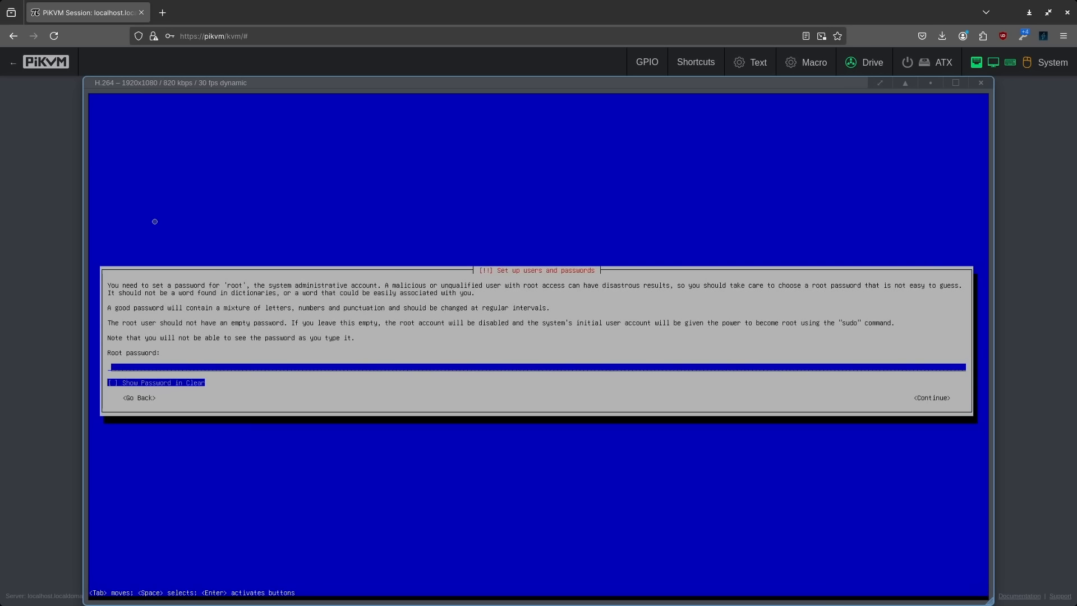
pyautogui.write('******')
pyautogui.press('Return')
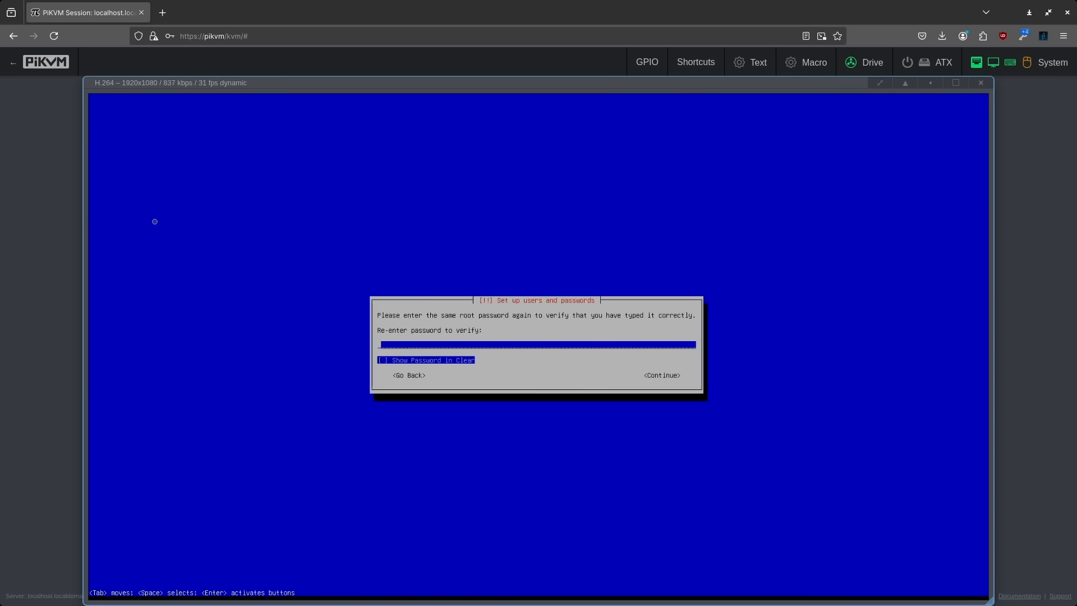
pyautogui.write('******')
pyautogui.press('Return')
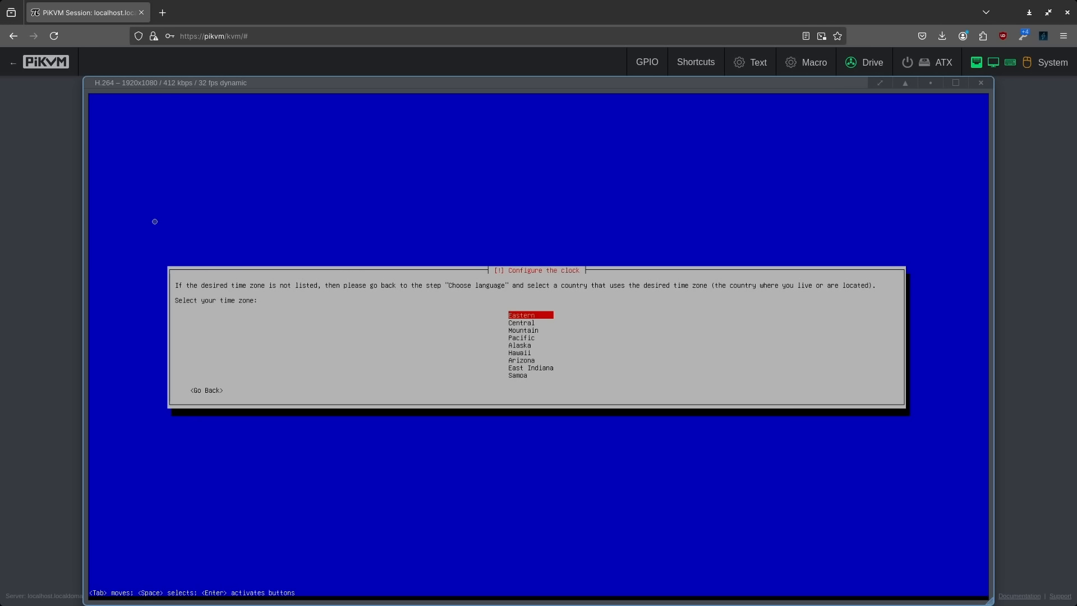
pyautogui.press('Return')
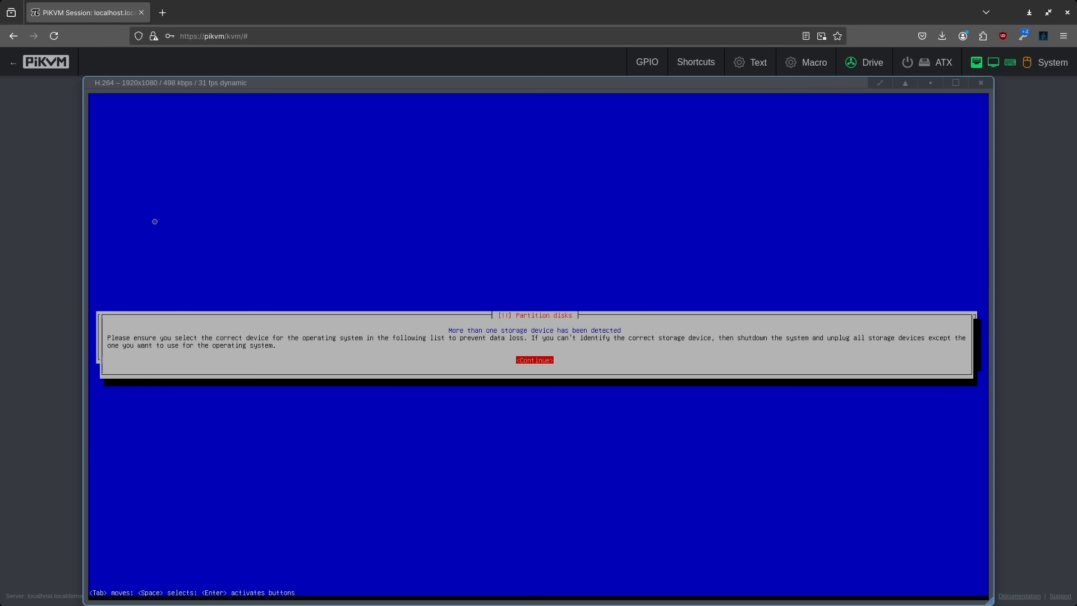
pyautogui.press('Return')
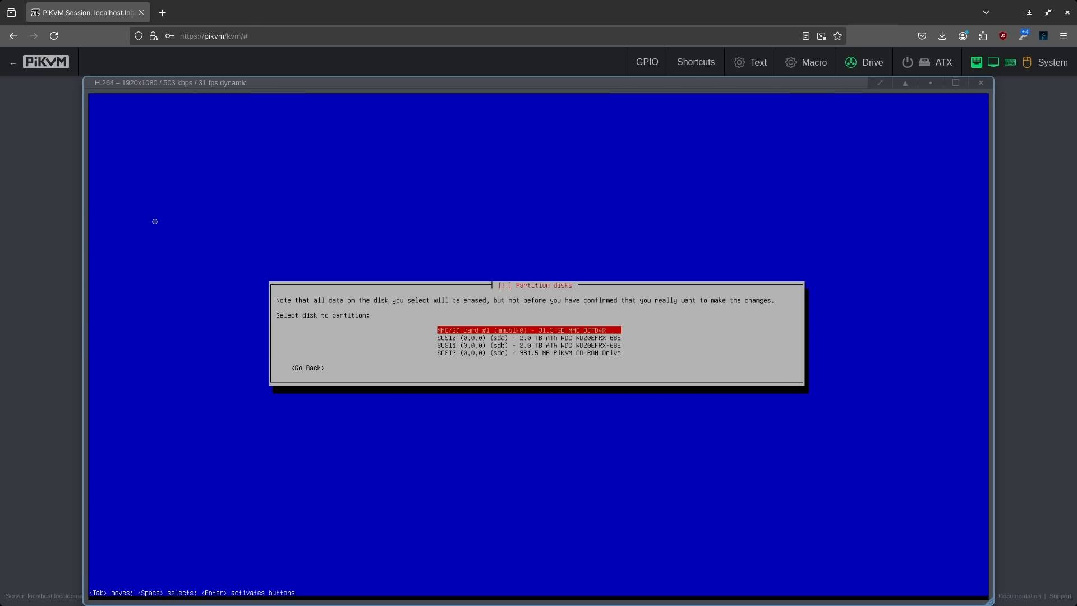
# Install openmediavault onto the 31.3 GB MMC/SD card and let it reboot to the console login
pyautogui.press('Down')
pyautogui.press('Down')
pyautogui.press('Down')
pyautogui.press('Up')
pyautogui.press('Up')
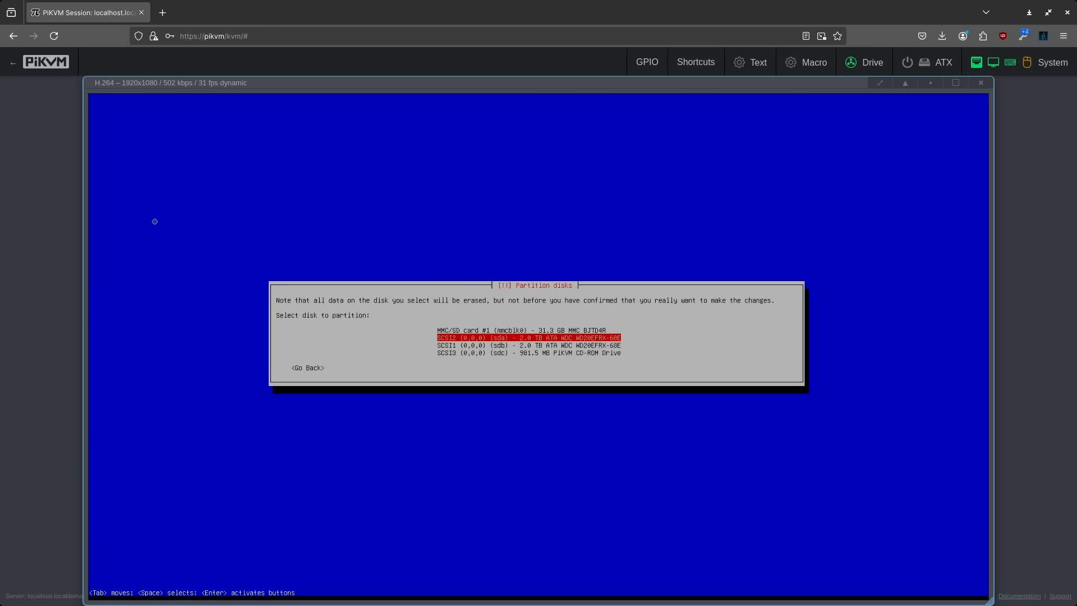
pyautogui.press('Up')
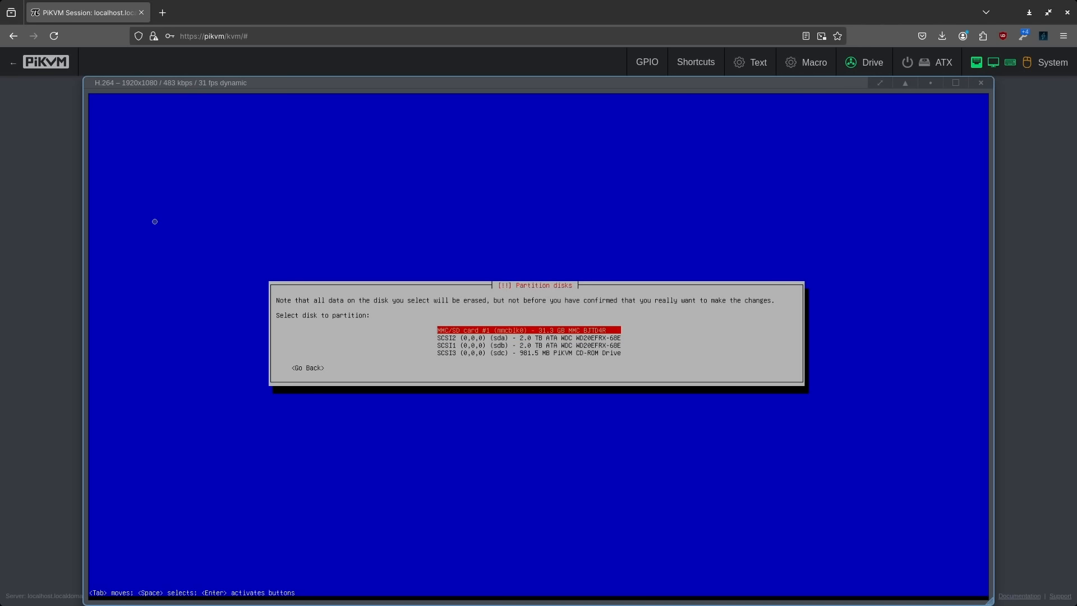
pyautogui.press('Return')
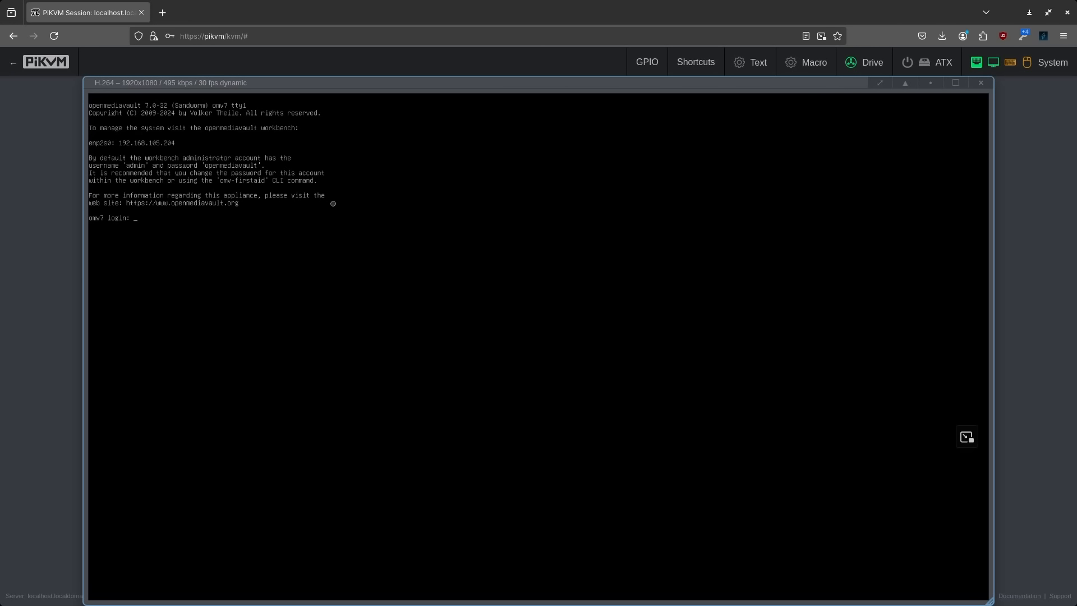
# Load 192.168.105.204 in a new Firefox tab, then check the PiKVM console
pyautogui.click(163, 13)
pyautogui.write('192.168.105.20')
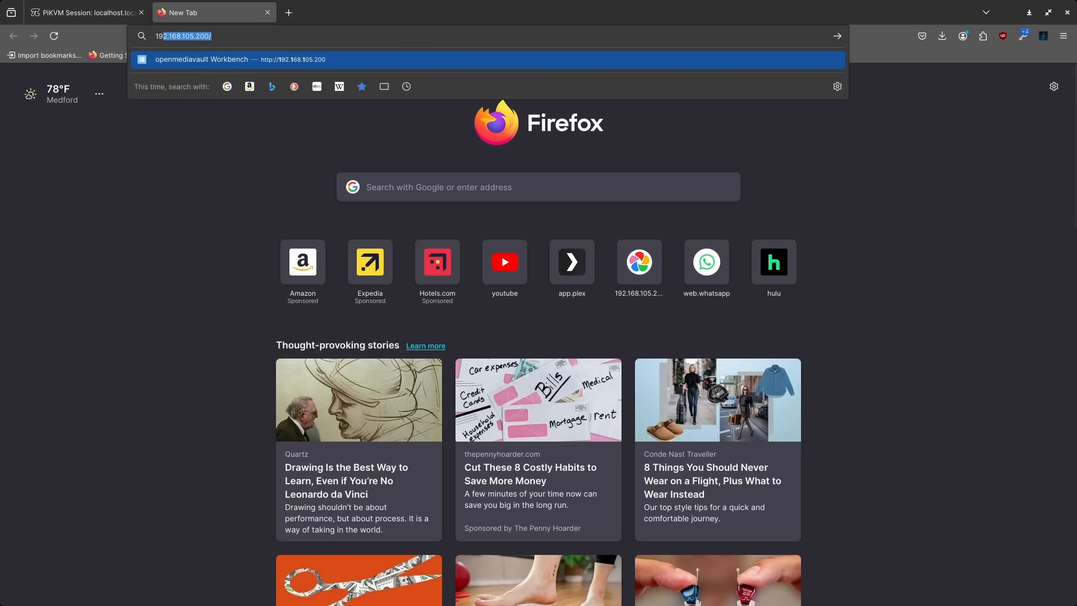
pyautogui.press('BackSpace')
pyautogui.write('4')
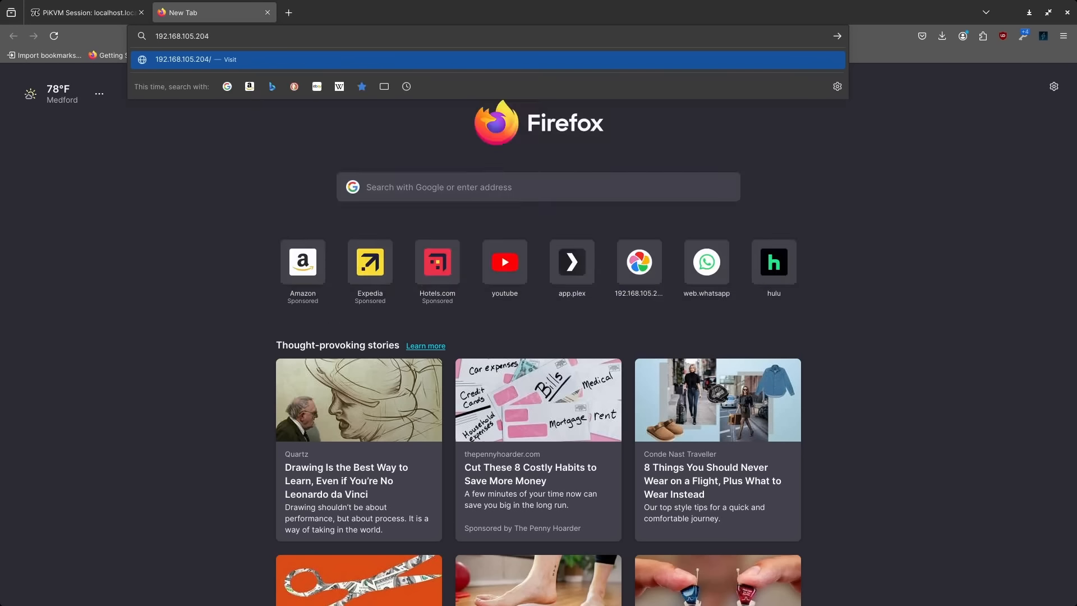
pyautogui.press('Return')
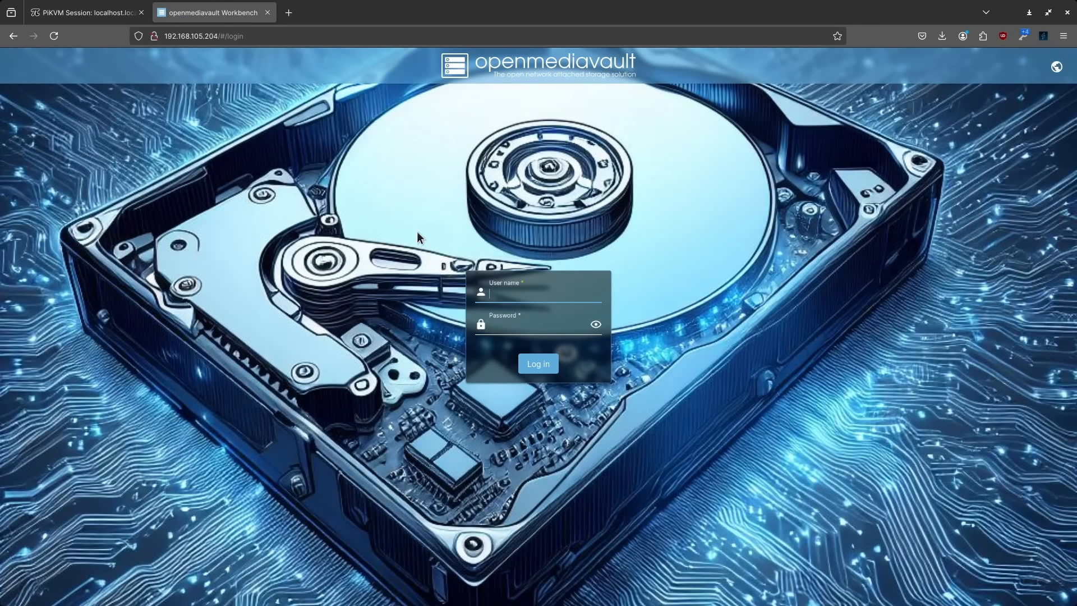
pyautogui.click(102, 11)
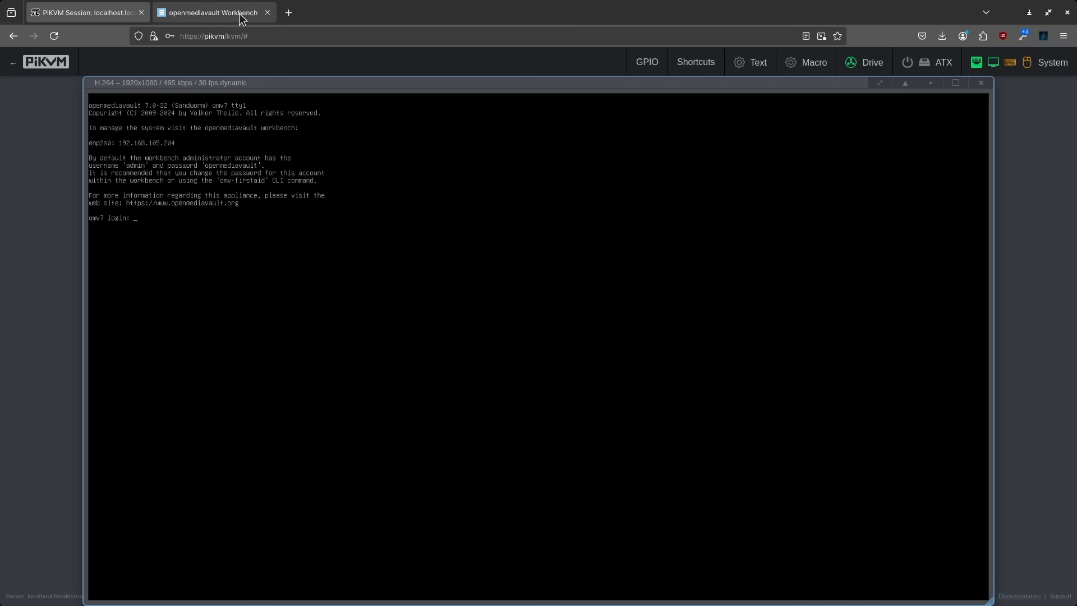
# Log in to the workbench as admin and let Firefox save the password
pyautogui.click(213, 12)
pyautogui.write('admin')
pyautogui.press('Tab')
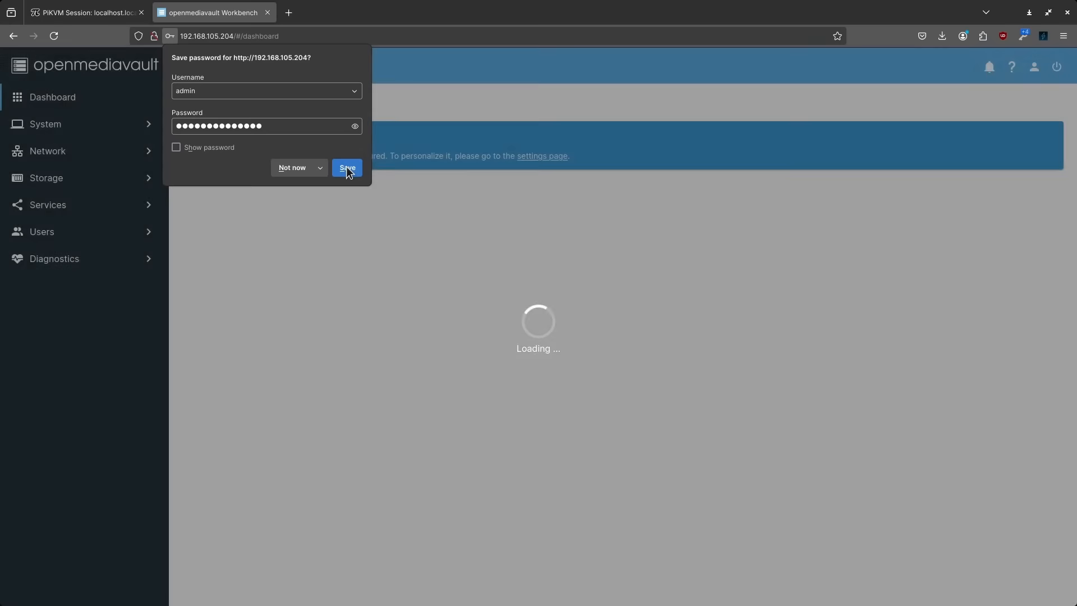
pyautogui.click(348, 168)
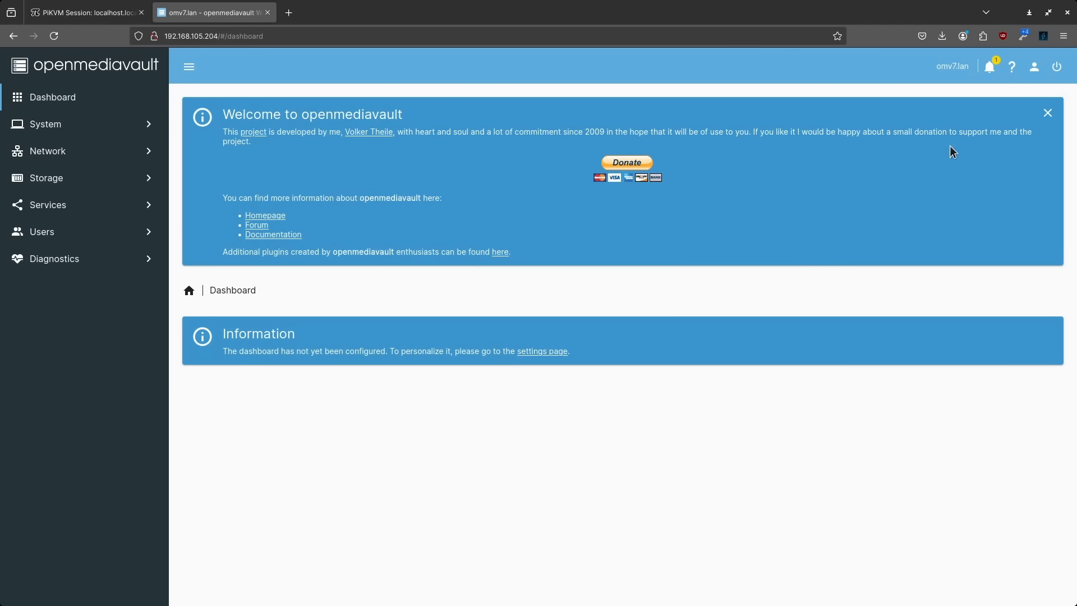
# Dismiss the welcome banner and enable the CPU, CPU Utilization, File Systems, Load Average and Memory widgets
pyautogui.click(1047, 114)
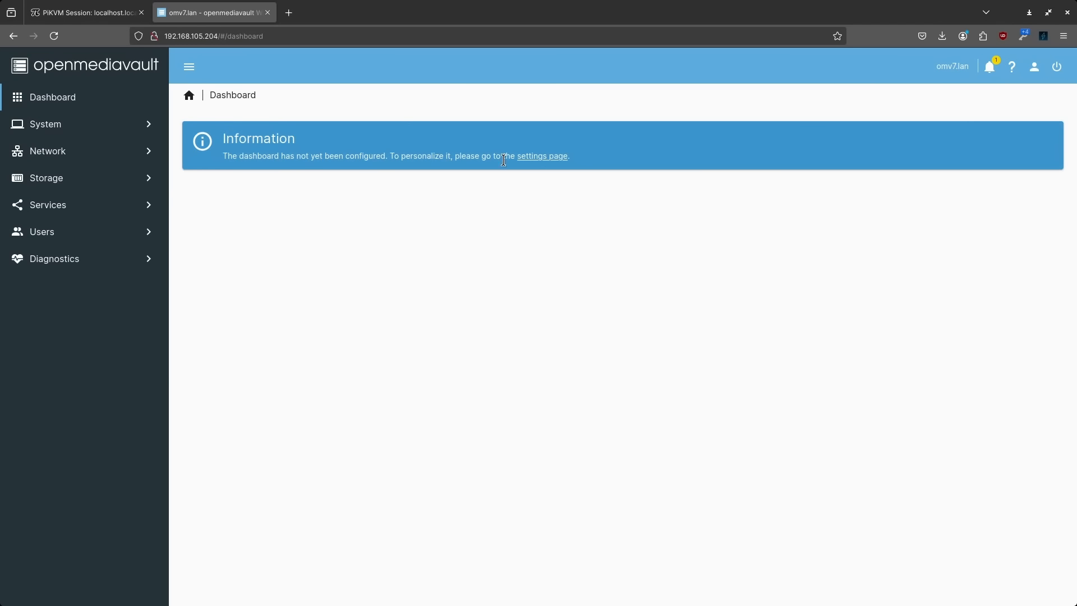
pyautogui.click(541, 156)
pyautogui.click(204, 209)
pyautogui.click(205, 236)
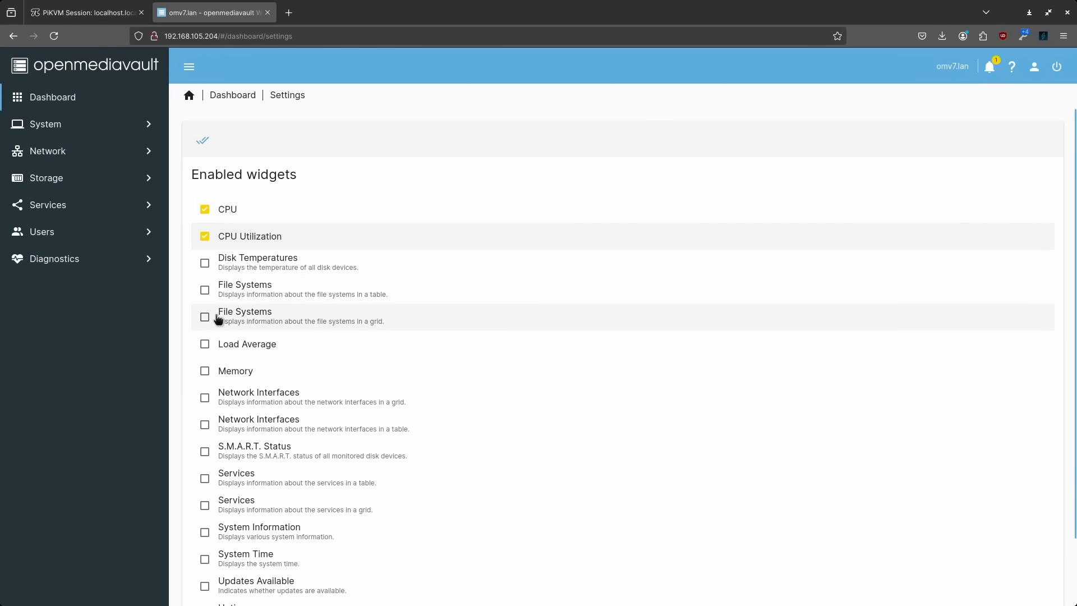
pyautogui.click(205, 290)
pyautogui.click(205, 343)
pyautogui.click(205, 371)
# Enable the Network Interfaces, Uptime and System Information widgets and save the selection
pyautogui.scroll(-2, 295, 395)
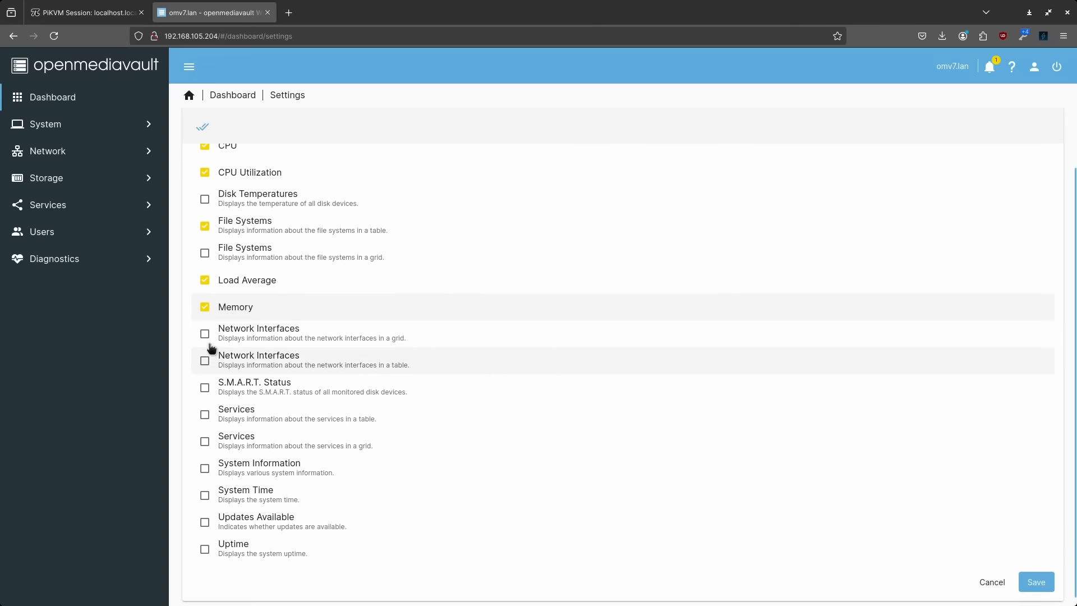
pyautogui.click(204, 333)
pyautogui.click(205, 549)
pyautogui.click(209, 469)
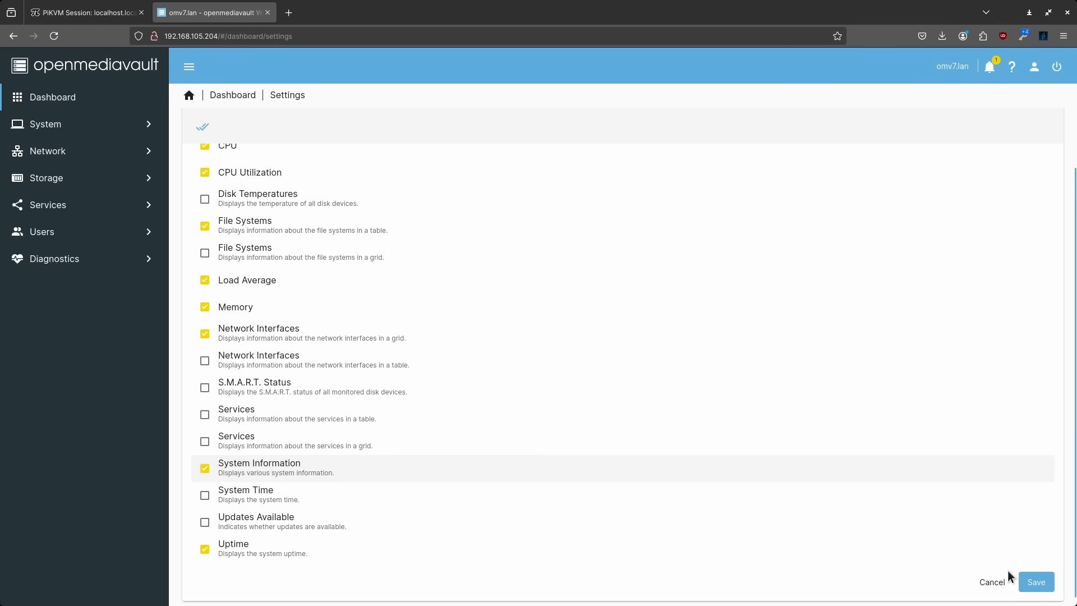
pyautogui.click(1035, 583)
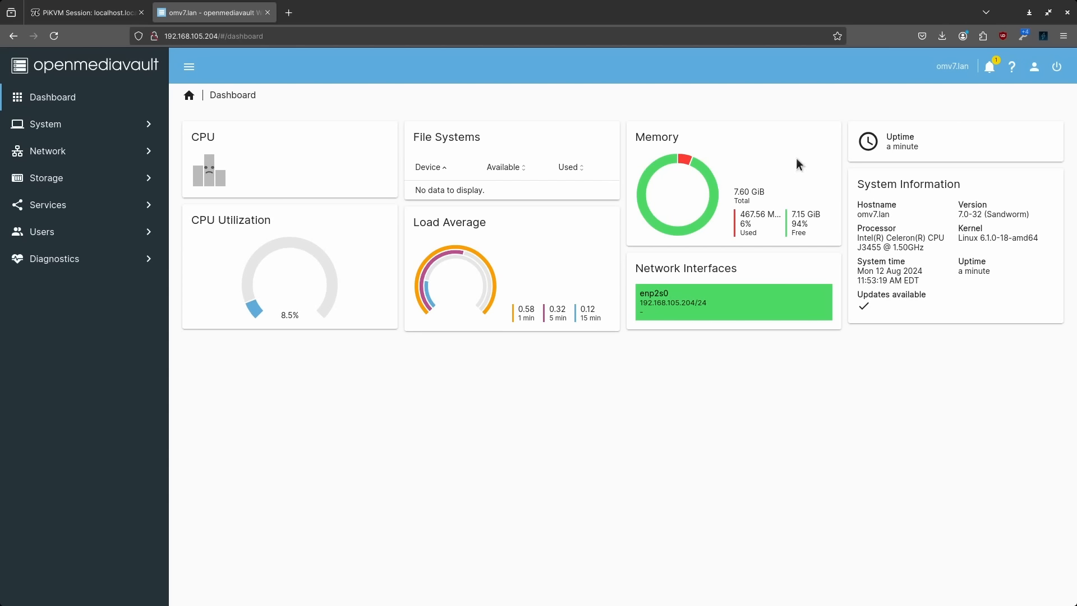
# Look at the reboot and shutdown options in the power menu
pyautogui.moveTo(889, 146); pyautogui.dragTo(923, 151)
pyautogui.click(923, 151)
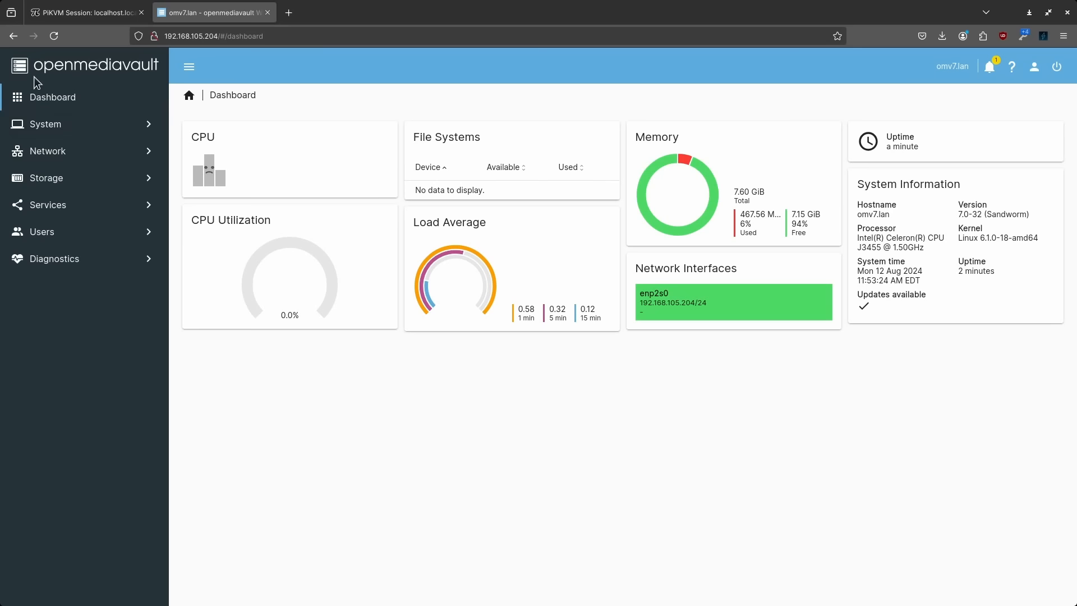
pyautogui.click(1057, 66)
pyautogui.click(1034, 68)
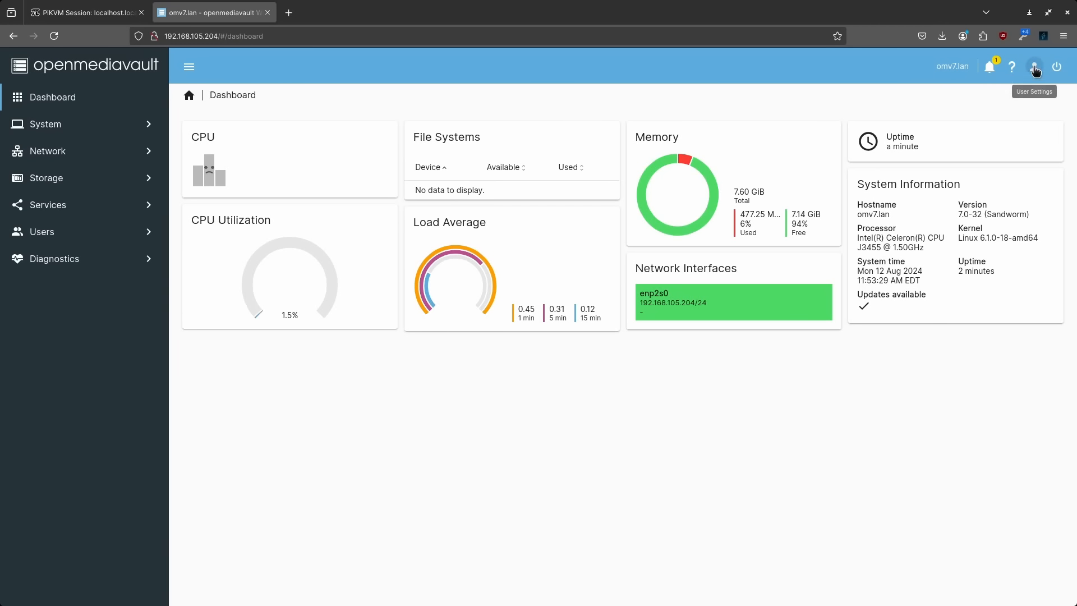
# Try dark mode, switch back to the light theme, and go to the System section
pyautogui.click(1035, 68)
pyautogui.click(993, 174)
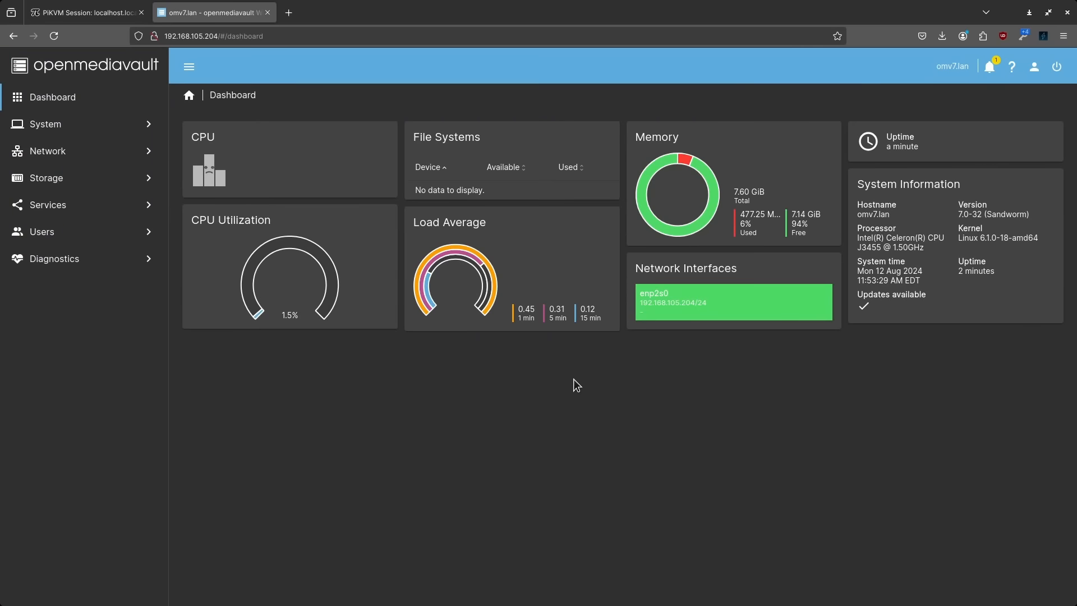
pyautogui.click(1035, 68)
pyautogui.click(990, 174)
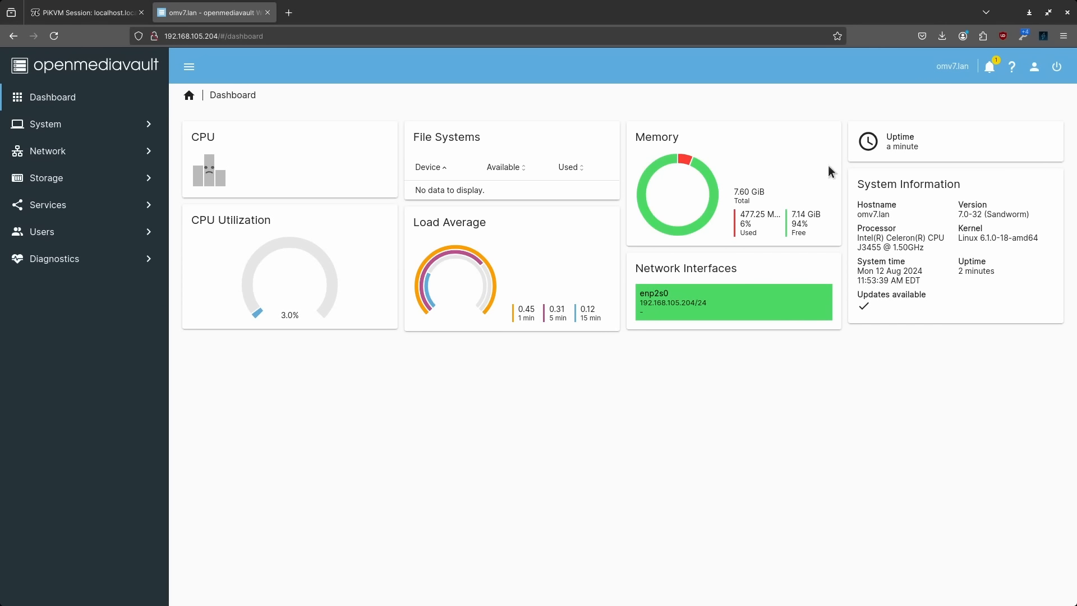
pyautogui.click(63, 126)
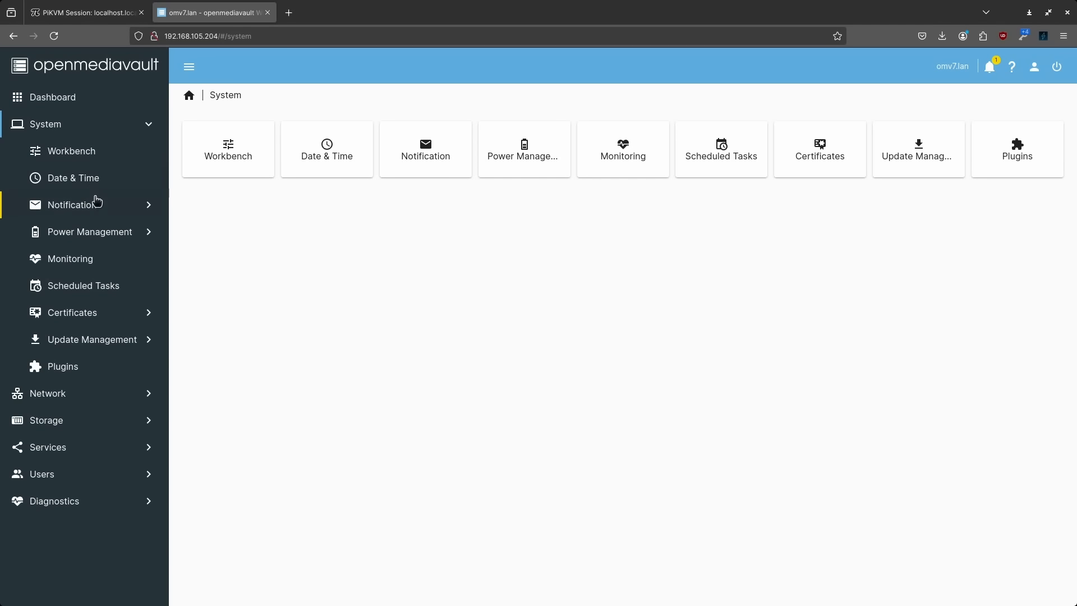
# View the Notification settings and events, Power Management and Monitoring pages
pyautogui.click(63, 212)
pyautogui.click(91, 242)
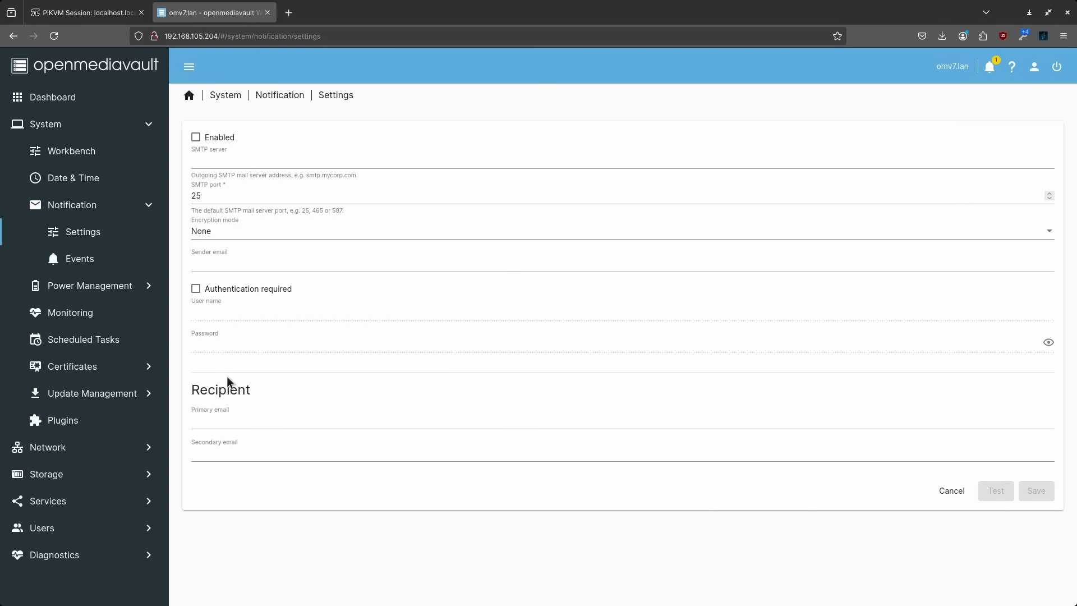
pyautogui.click(75, 262)
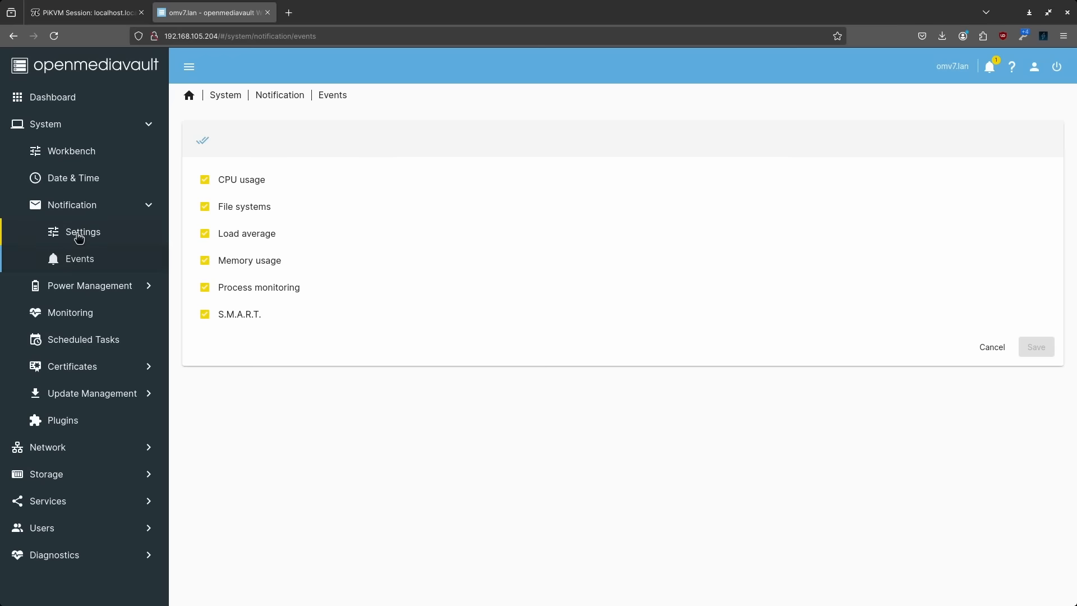
pyautogui.click(101, 287)
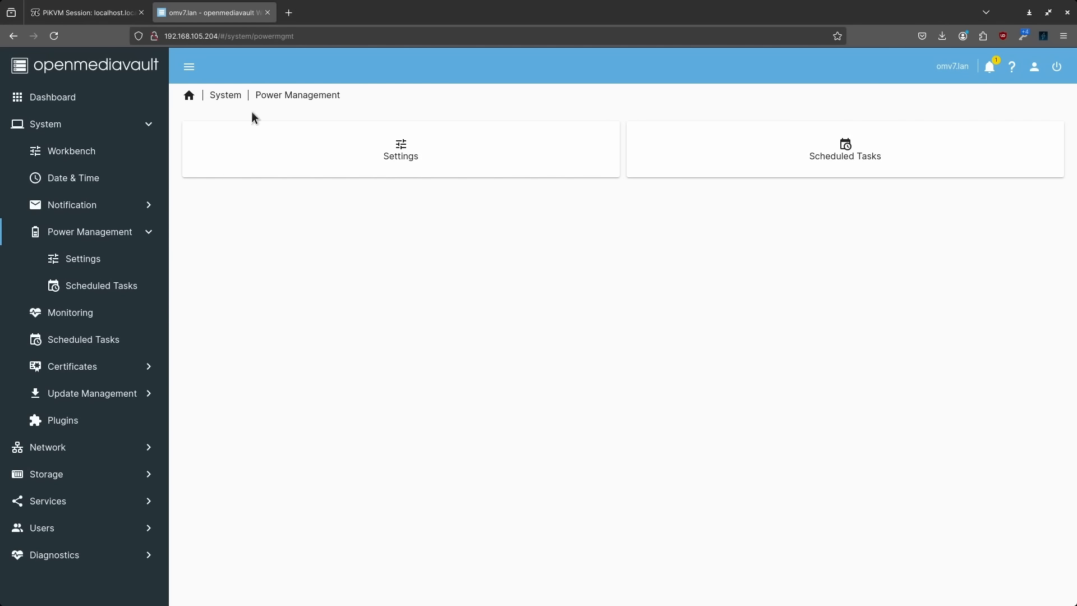
pyautogui.click(69, 315)
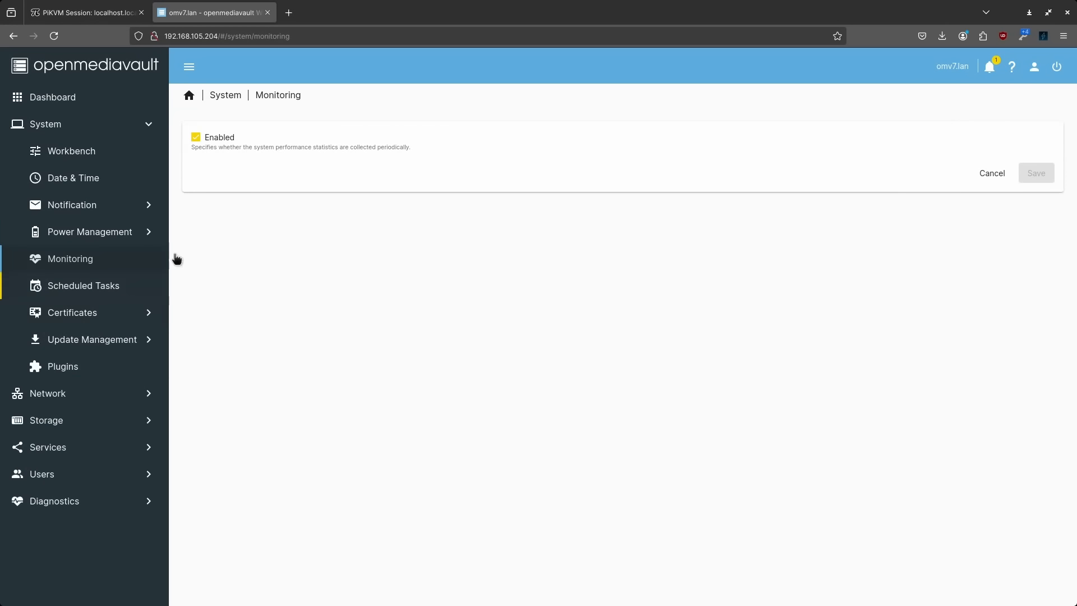
# View Certificates and the pending package updates, ending on Update Management
pyautogui.click(77, 316)
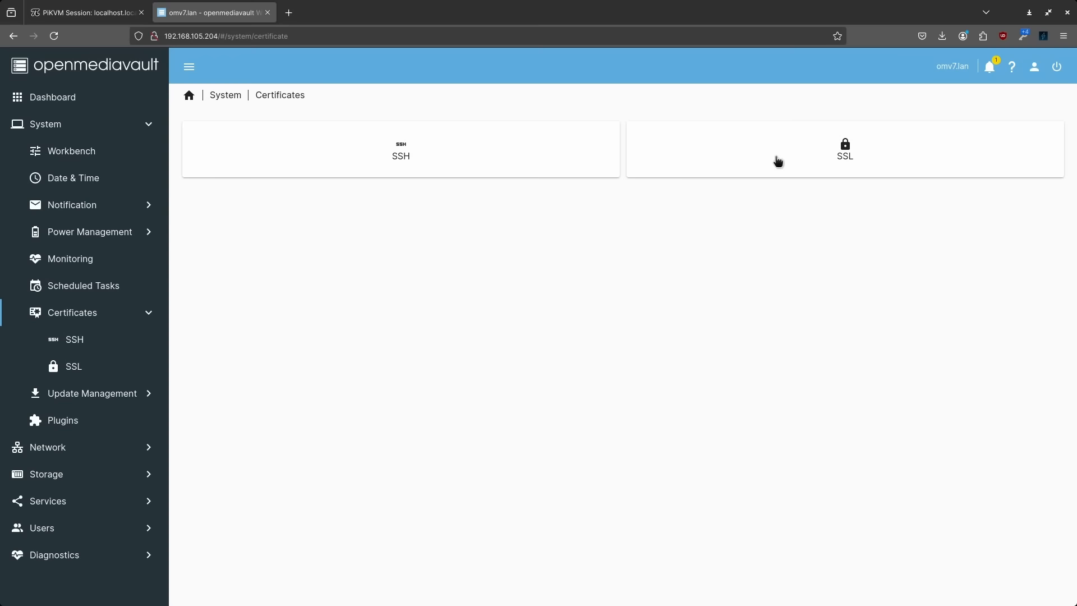
pyautogui.click(89, 312)
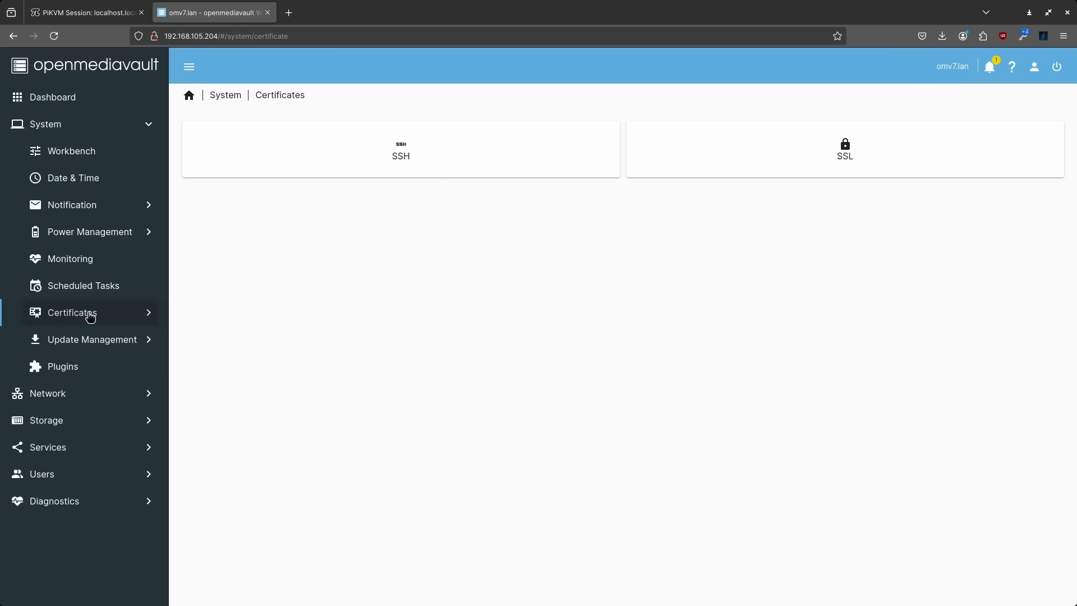
pyautogui.click(89, 341)
pyautogui.click(88, 368)
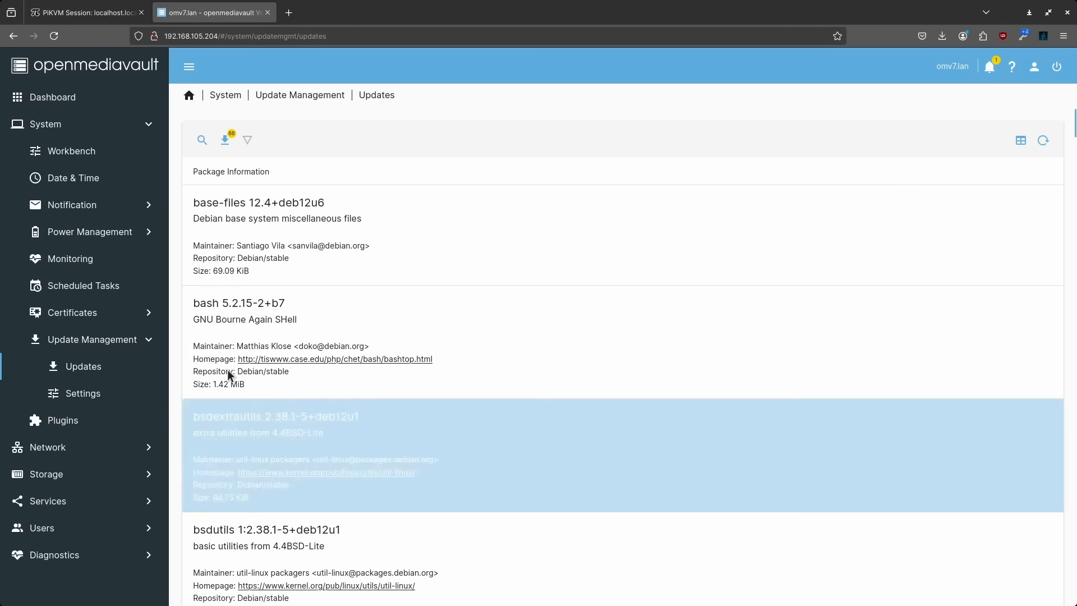
pyautogui.click(82, 341)
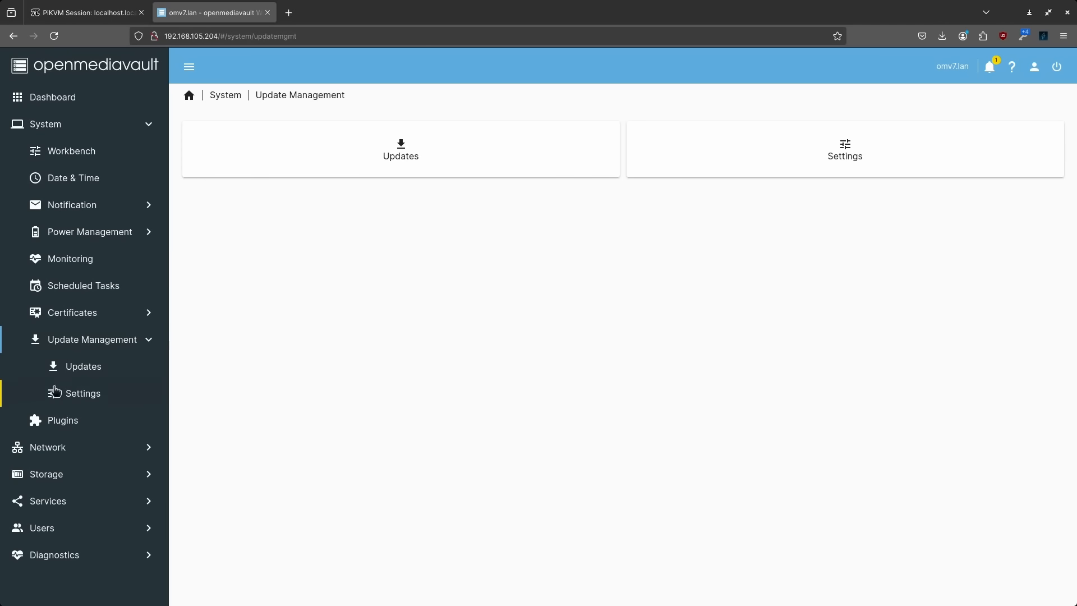
# Open the Plugins list and scroll through it, noting the total of 22 plugins
pyautogui.click(70, 423)
pyautogui.click(264, 276)
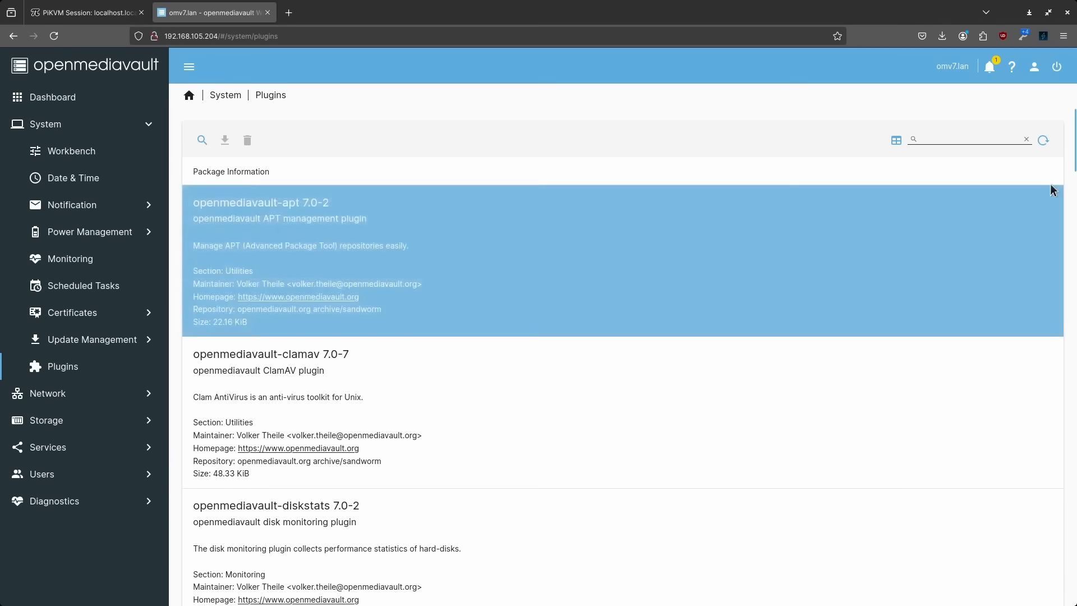
pyautogui.moveTo(1073, 145); pyautogui.dragTo(1073, 98)
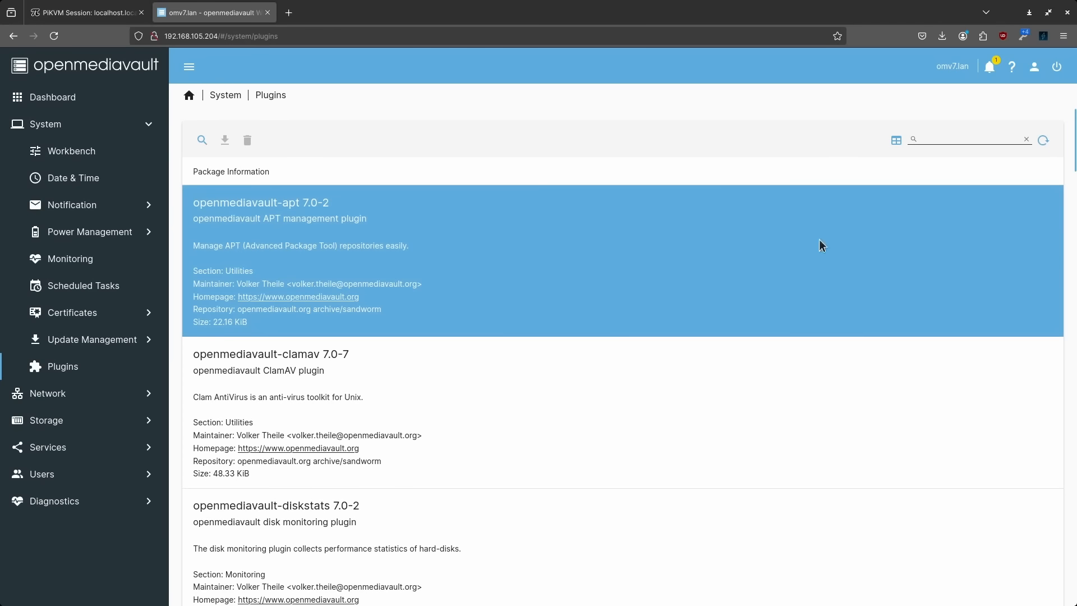
pyautogui.scroll(-1, 809, 312)
pyautogui.scroll(-20, 809, 312)
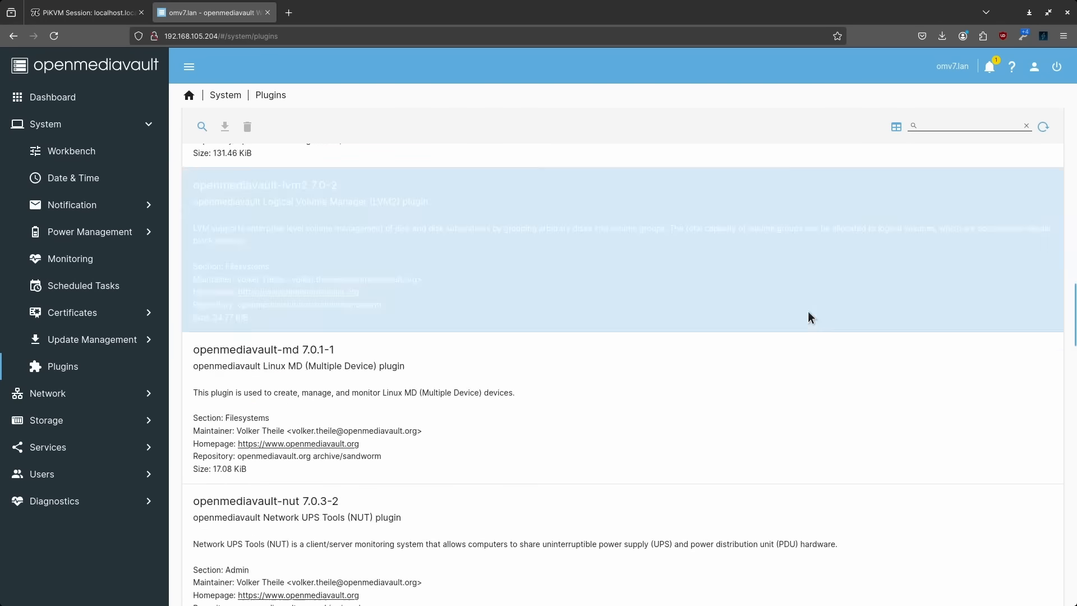
pyautogui.scroll(-6, 806, 314)
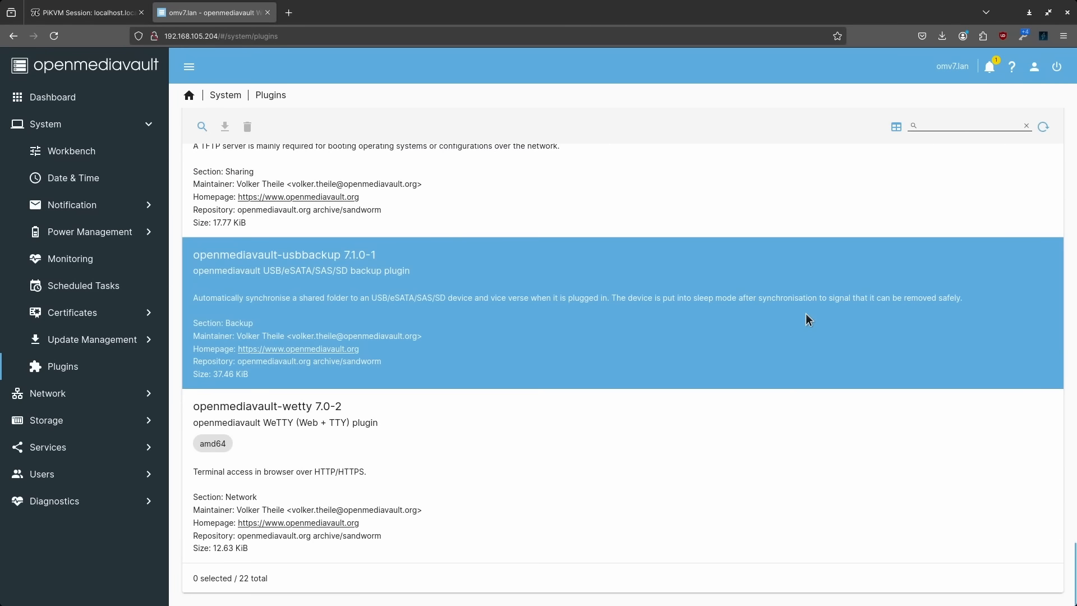
pyautogui.scroll(10, 796, 348)
pyautogui.scroll(-10, 794, 347)
pyautogui.moveTo(238, 581); pyautogui.dragTo(251, 579)
pyautogui.click(265, 578)
# Select the openmediavault-k8s Kubernetes plugin entry, then open the Network General settings
pyautogui.scroll(20, 436, 530)
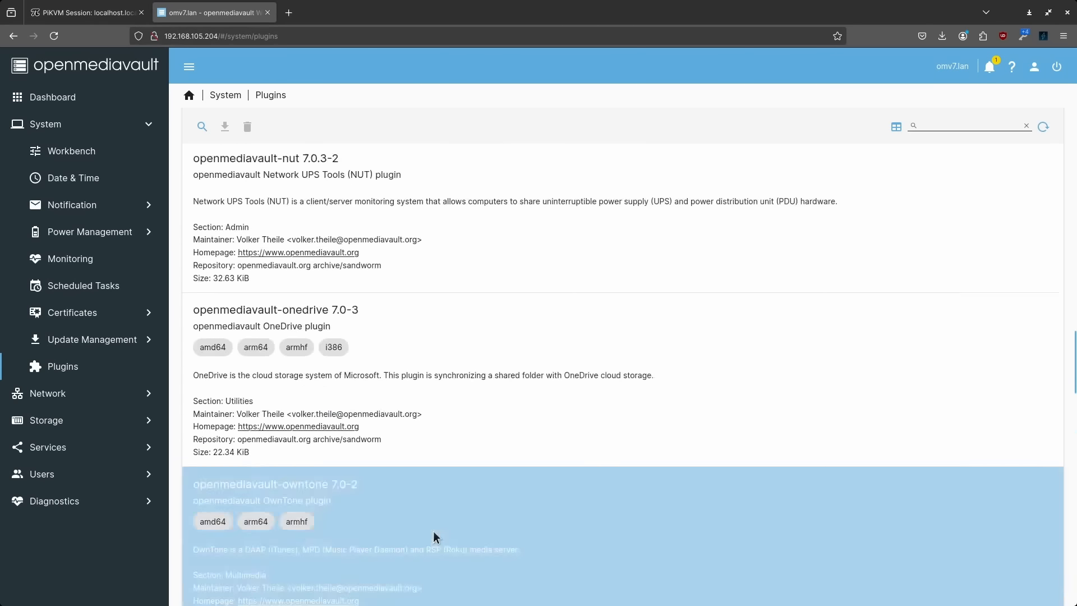
pyautogui.scroll(15, 432, 476)
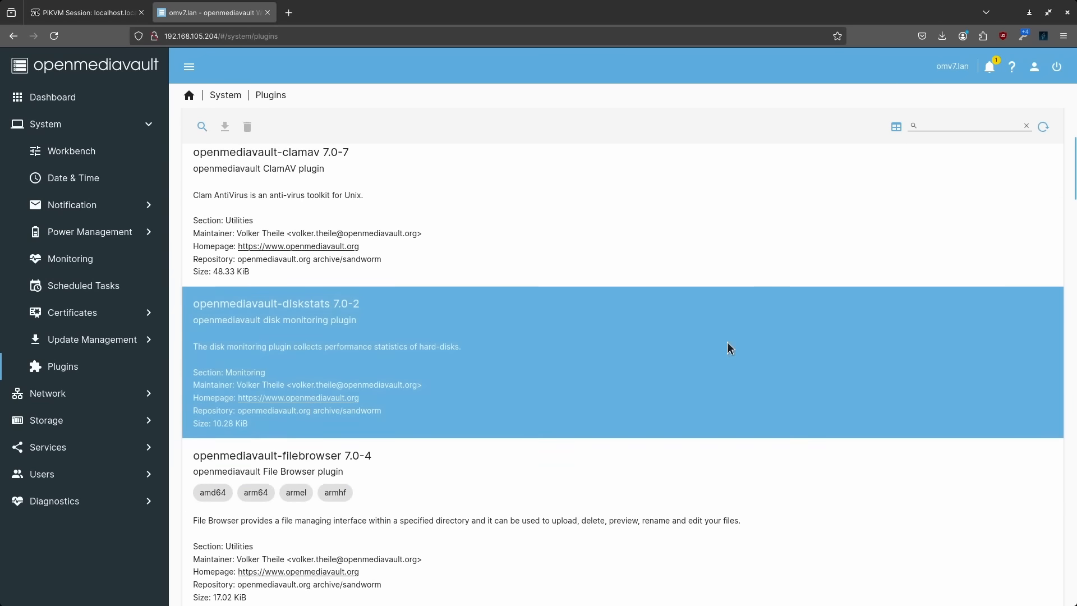
pyautogui.scroll(4, 727, 342)
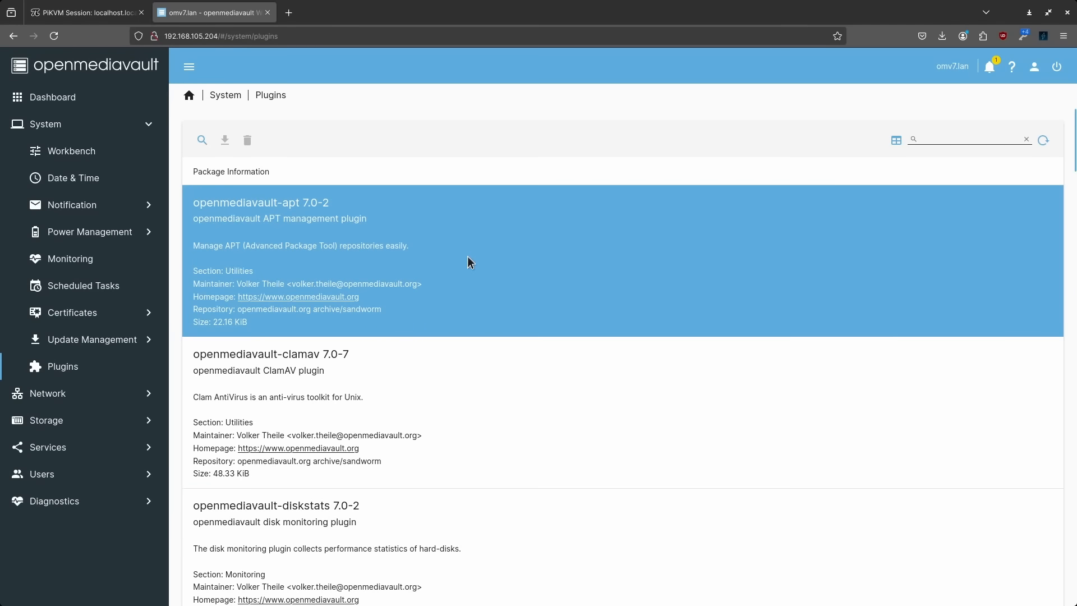
pyautogui.scroll(-8, 468, 257)
pyautogui.scroll(-9, 468, 257)
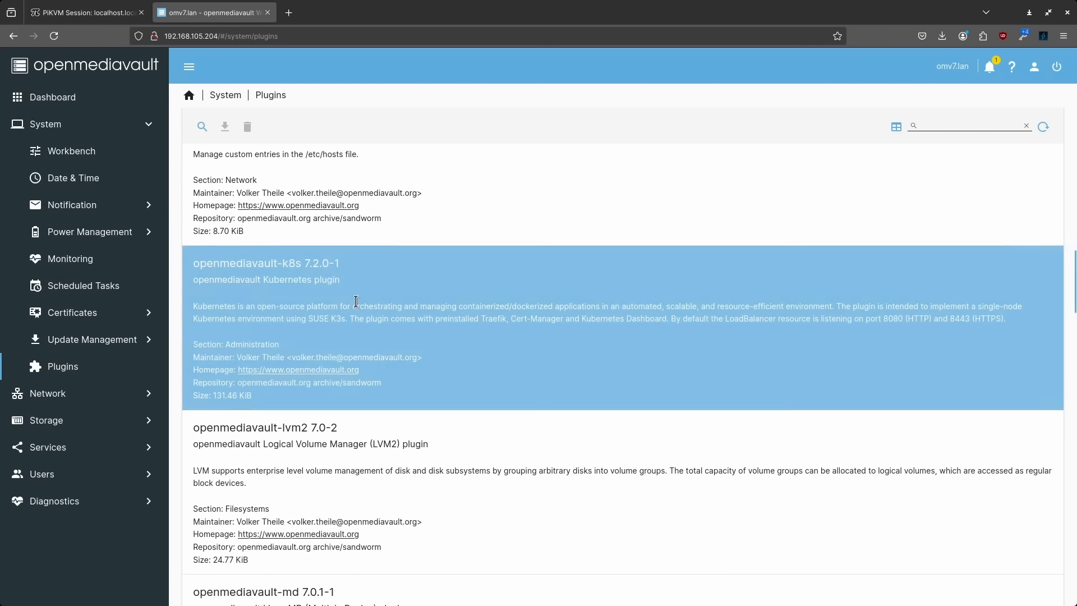
pyautogui.click(356, 301)
pyautogui.moveTo(263, 279); pyautogui.dragTo(344, 286)
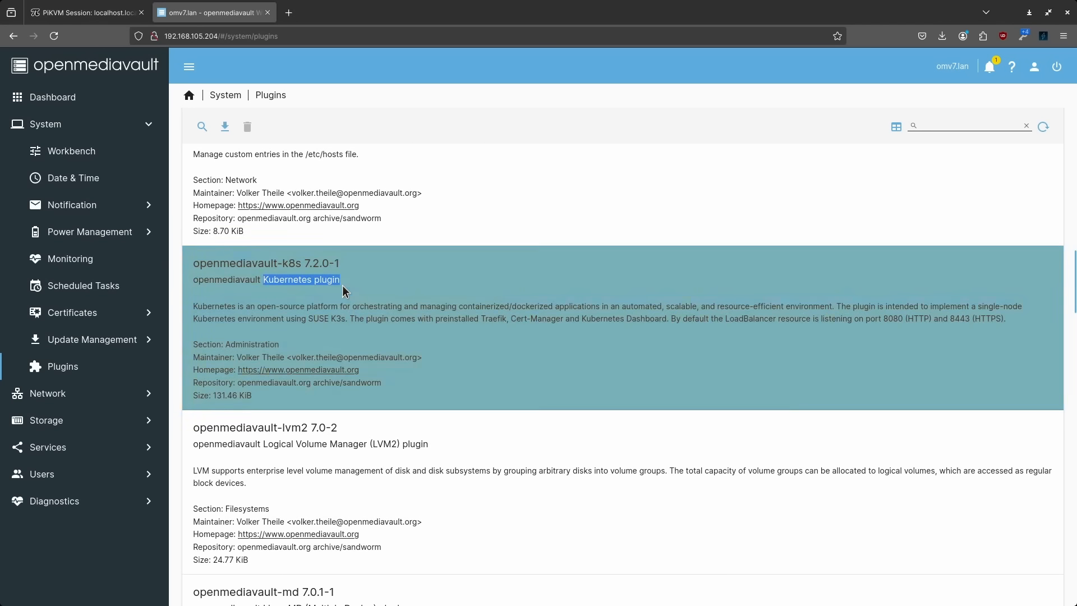
pyautogui.click(387, 303)
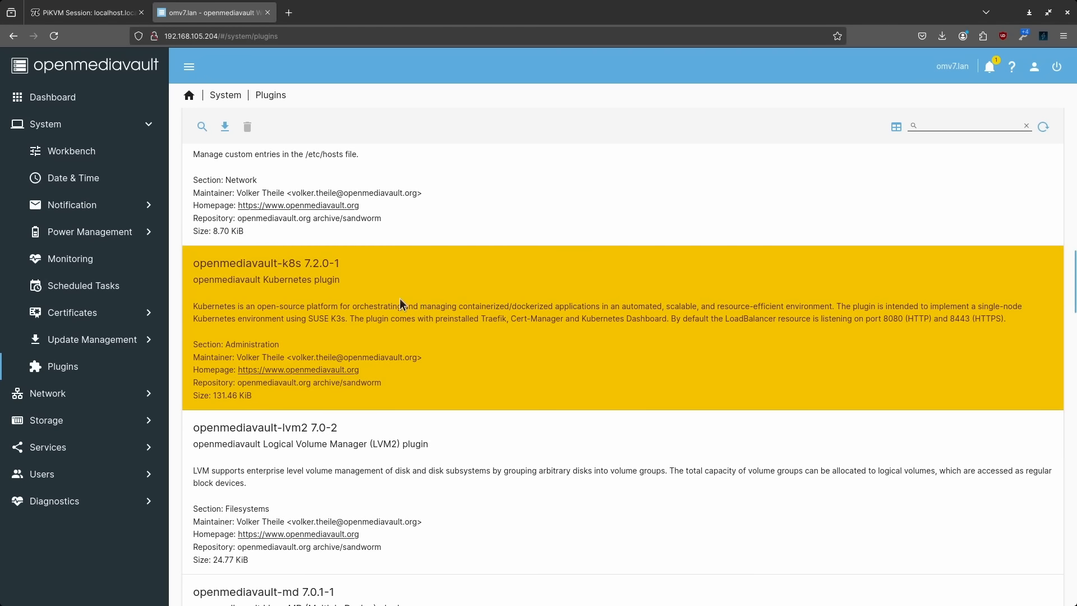
pyautogui.scroll(-2, 409, 439)
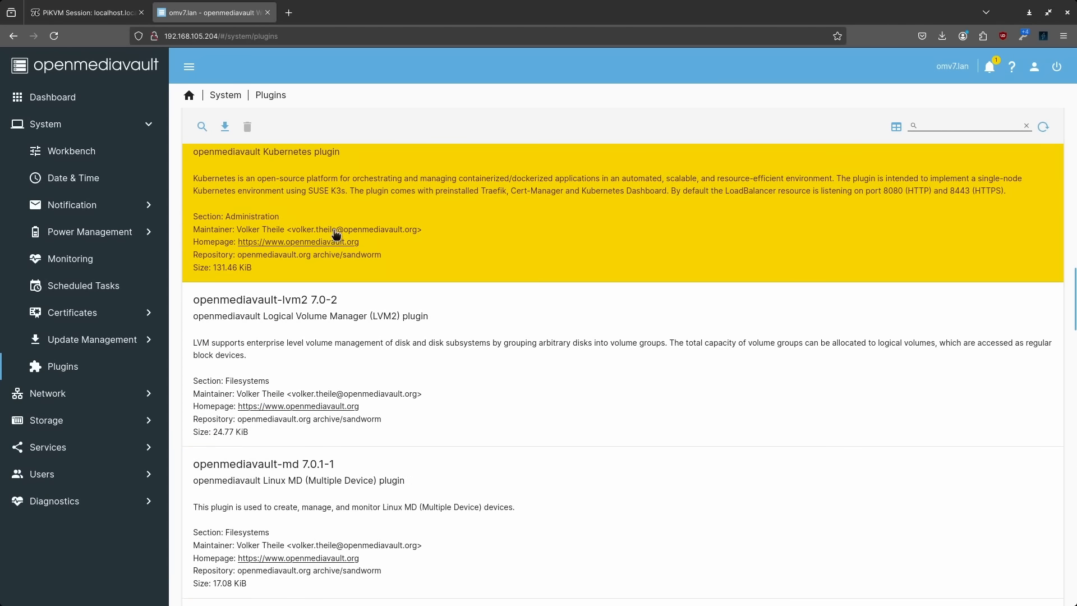
pyautogui.click(58, 394)
pyautogui.click(64, 178)
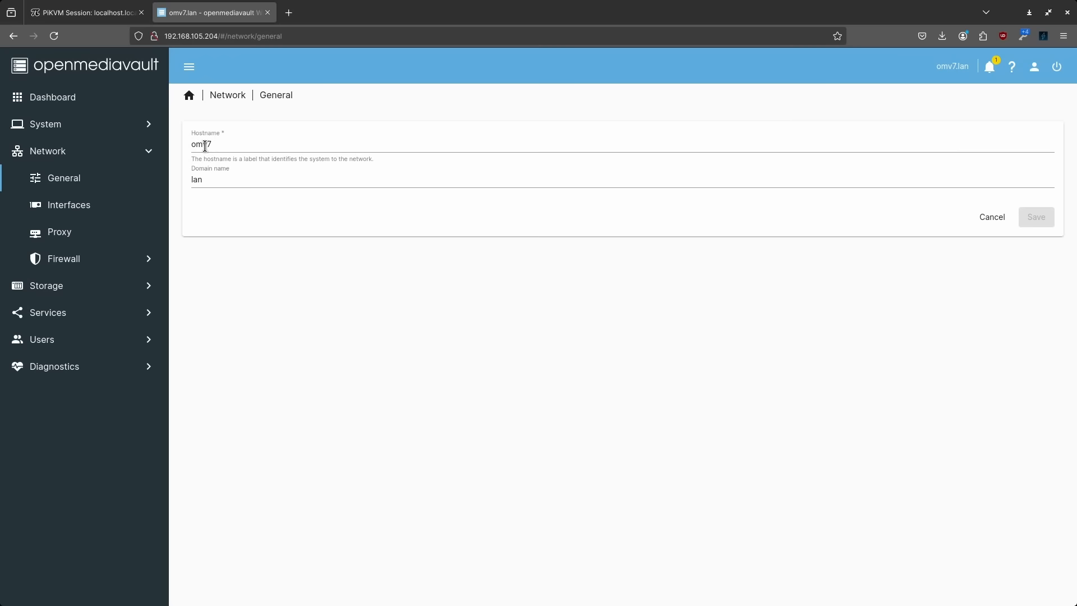
# Browse the Network interfaces, proxy and firewall pages, then list the disks under Storage
pyautogui.click(78, 206)
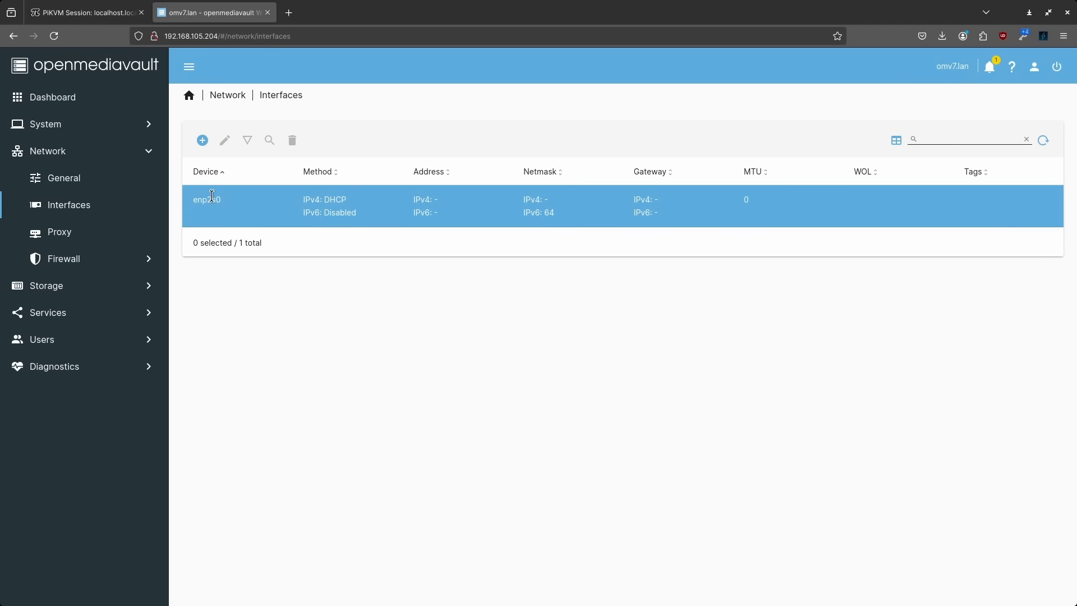
pyautogui.click(59, 232)
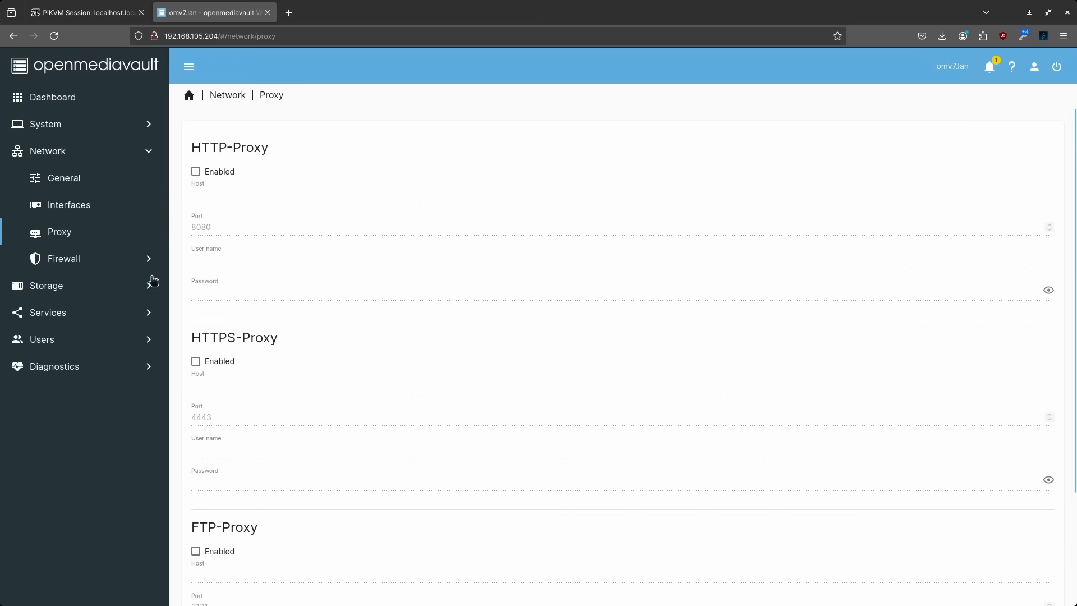
pyautogui.click(73, 264)
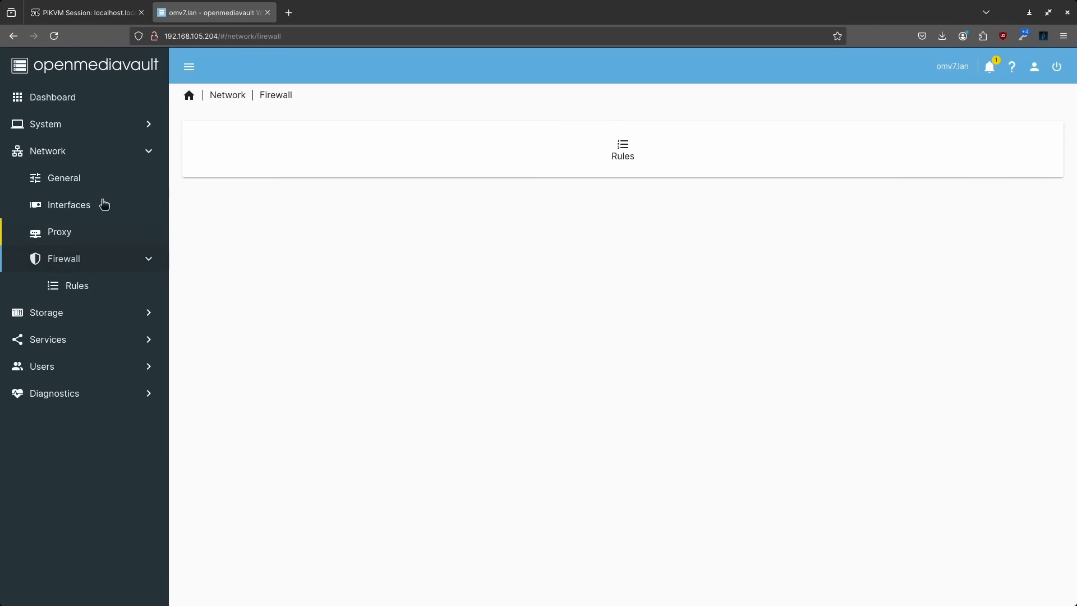
pyautogui.click(58, 319)
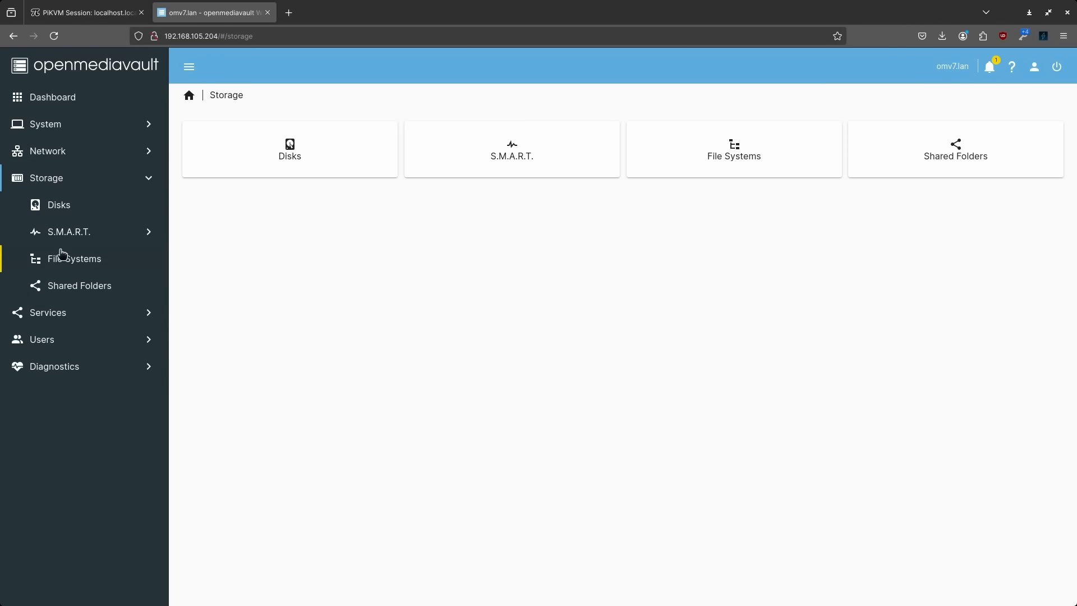
pyautogui.click(59, 210)
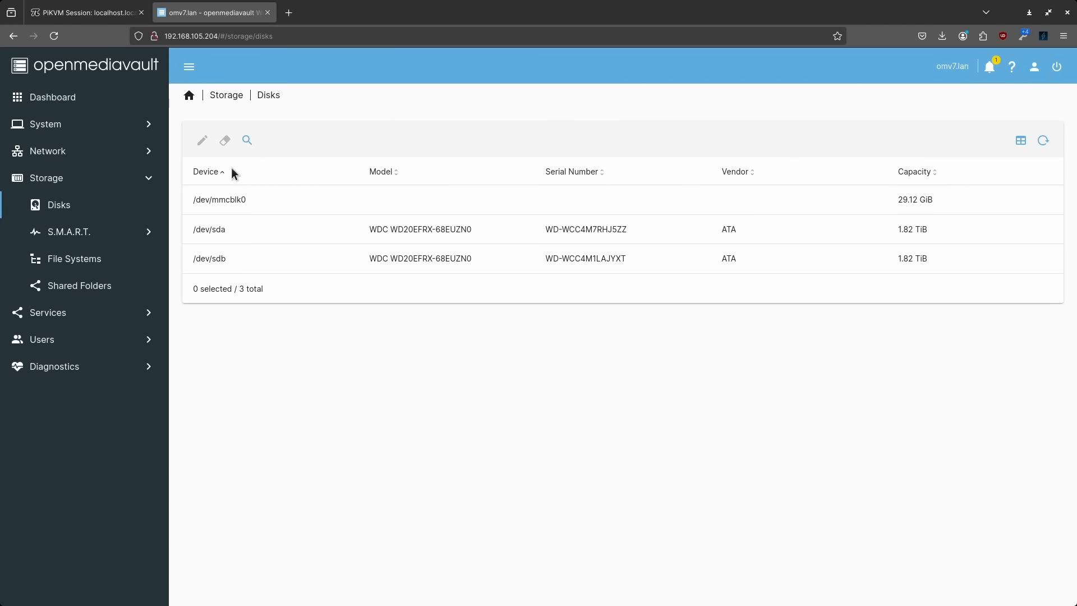
# Quick-wipe the /dev/sda drive after confirming data loss
pyautogui.click(258, 229)
pyautogui.click(225, 141)
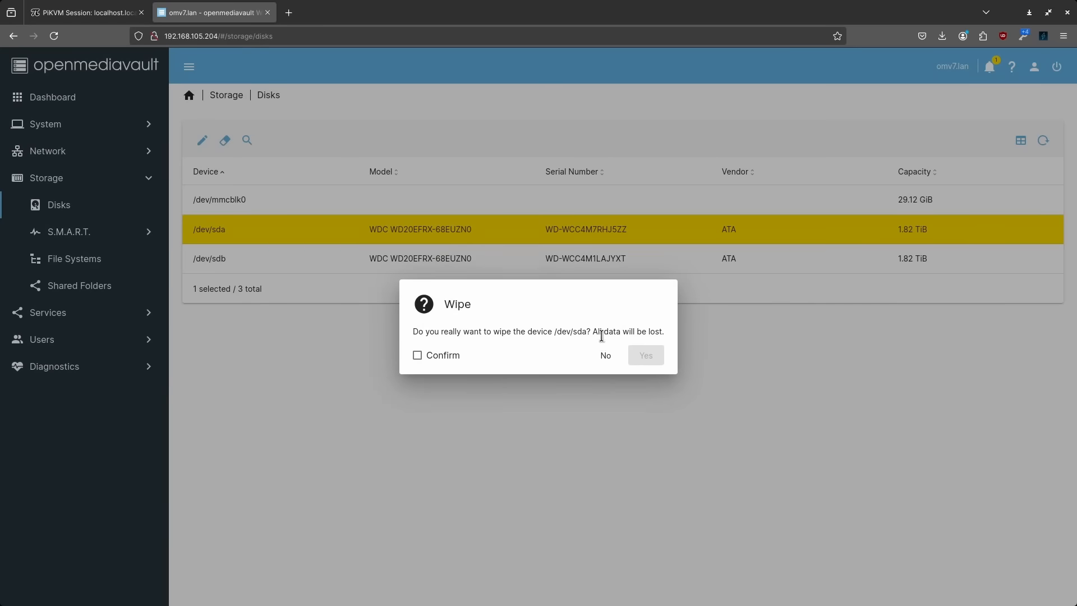
pyautogui.click(432, 353)
pyautogui.click(645, 355)
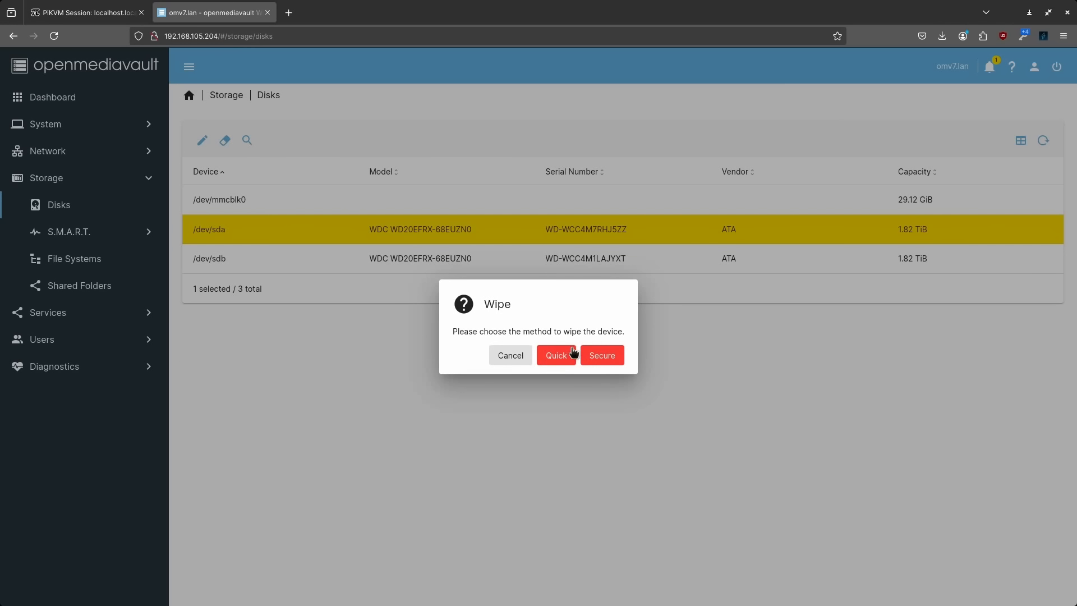
pyautogui.click(557, 355)
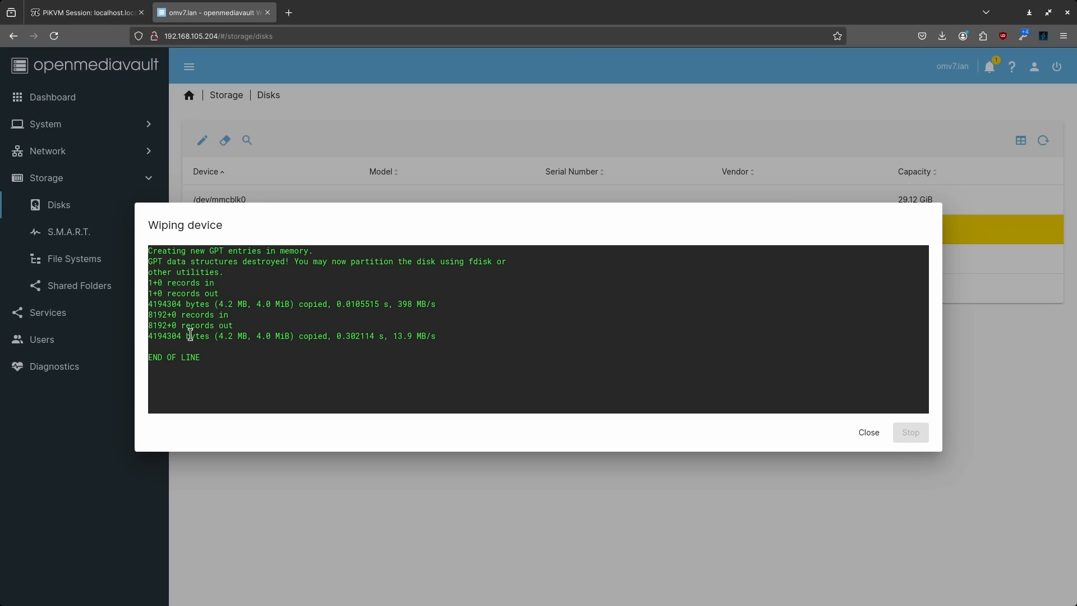
pyautogui.click(871, 434)
# Quick-wipe the /dev/sdb drive, then bring up the empty File Systems list
pyautogui.click(235, 261)
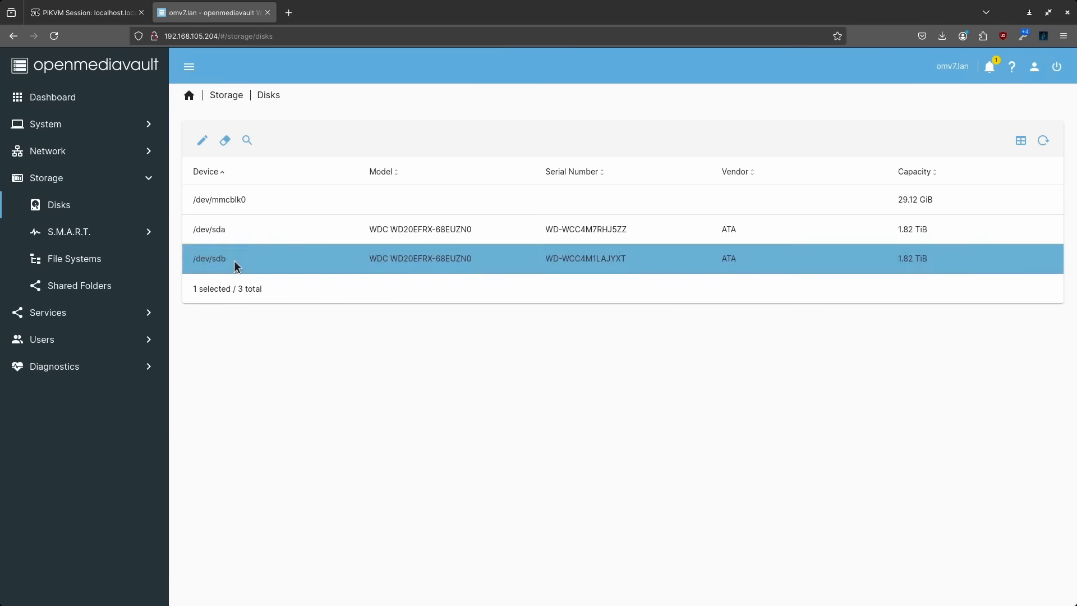
pyautogui.click(225, 141)
pyautogui.click(457, 357)
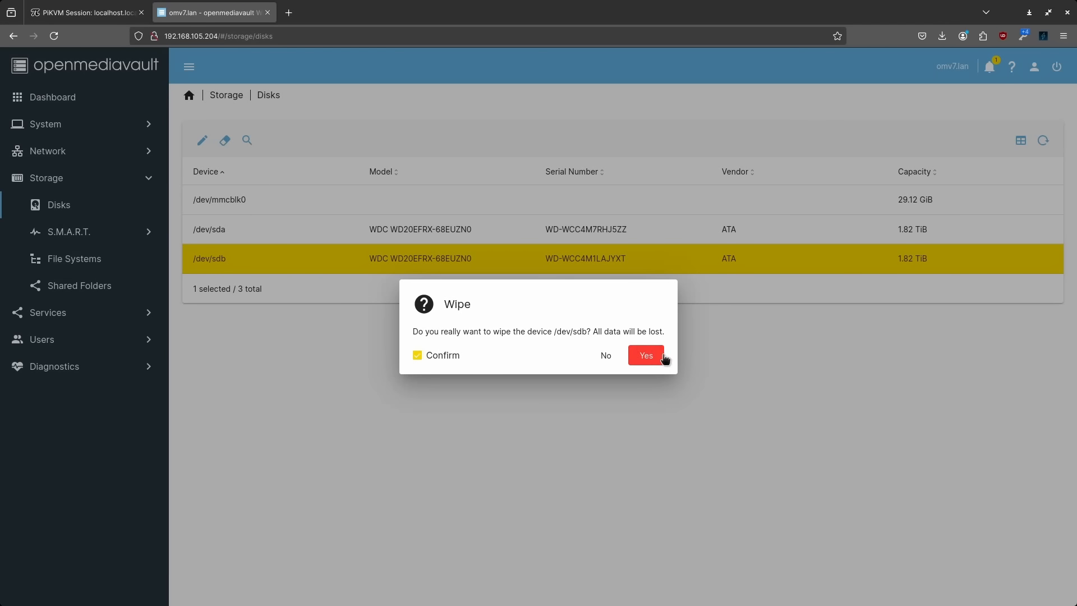
pyautogui.click(654, 359)
pyautogui.click(554, 357)
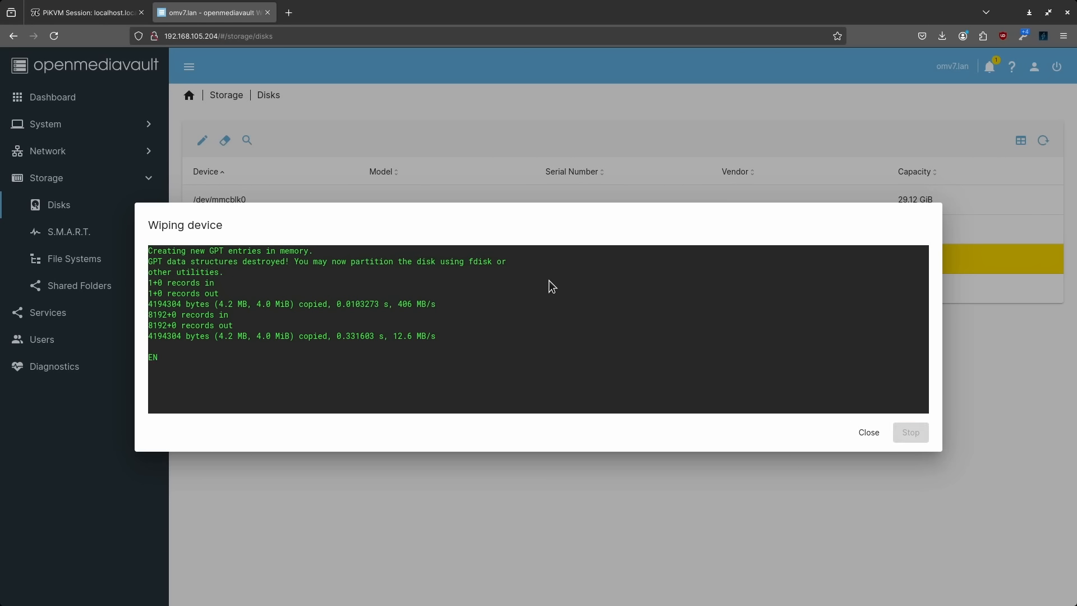
pyautogui.click(869, 425)
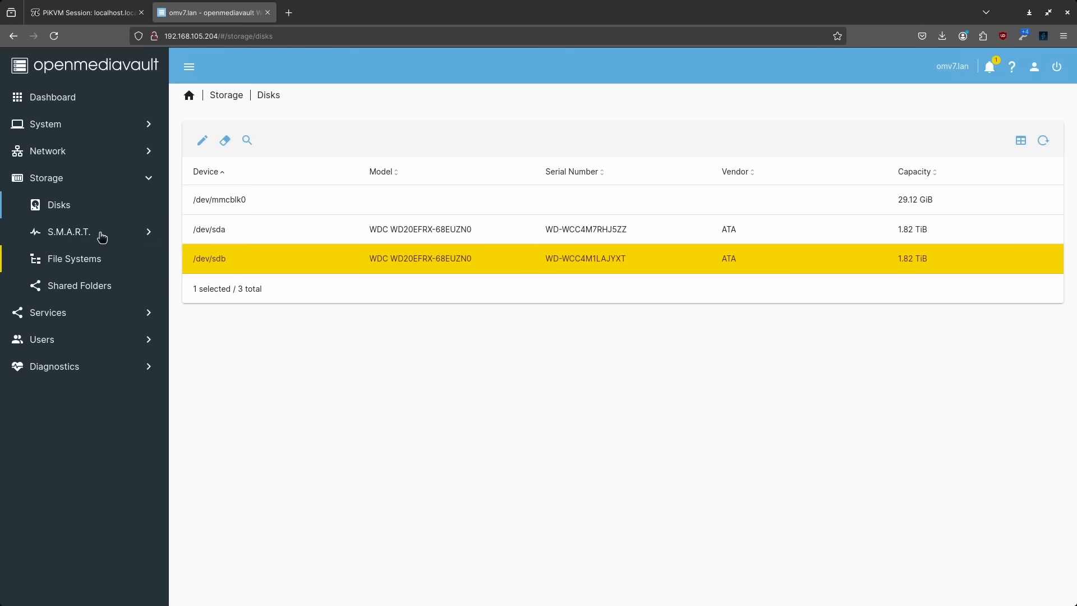
pyautogui.click(83, 257)
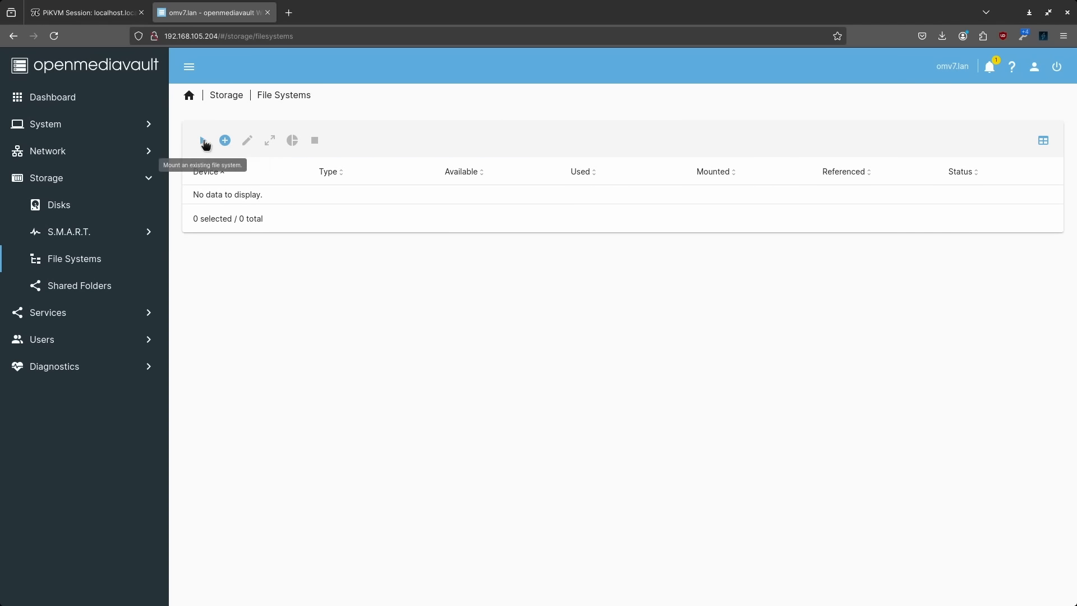
# Create a BTRFS file system with profile RAID0 over /dev/sda and /dev/sdb
pyautogui.click(225, 141)
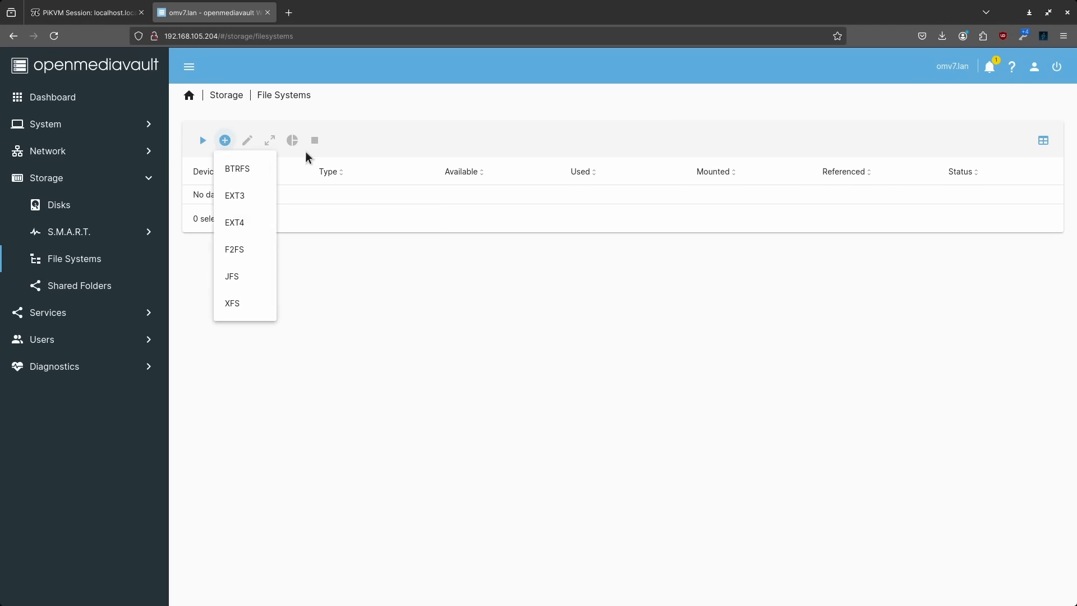
pyautogui.click(254, 169)
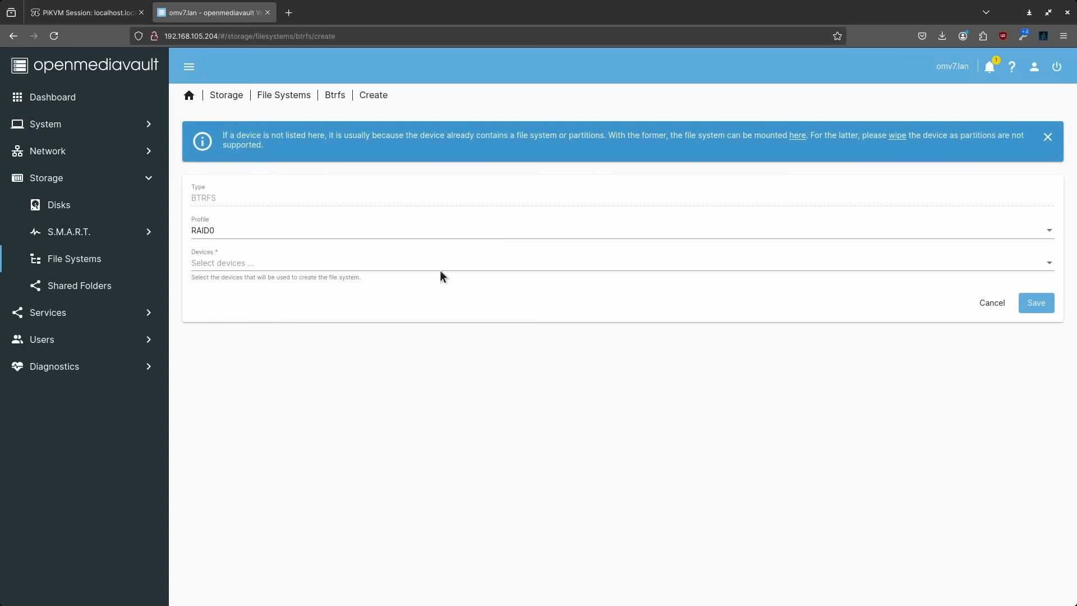
pyautogui.click(236, 264)
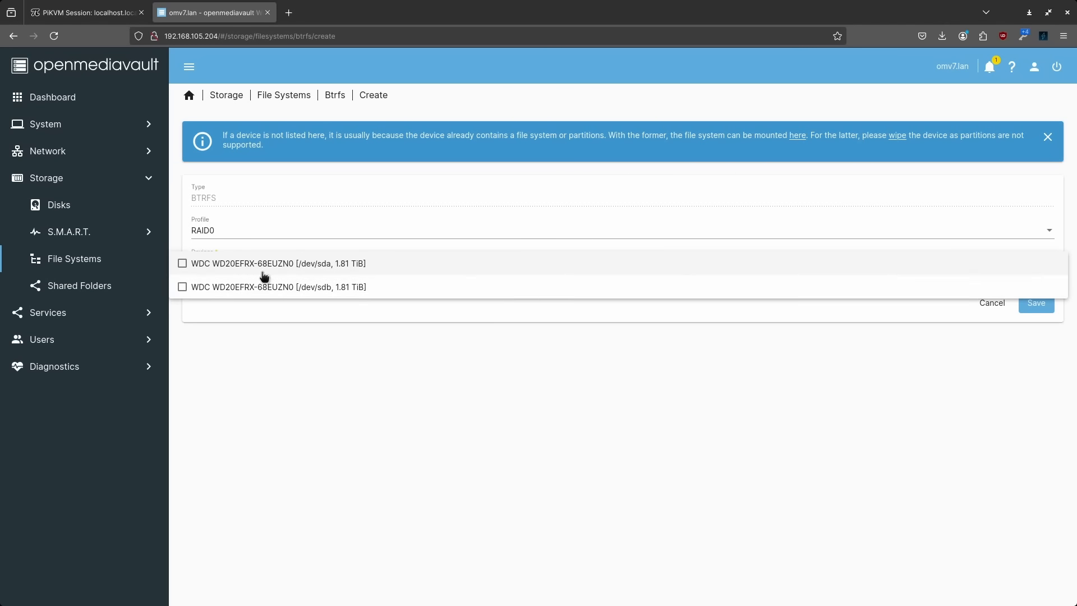
pyautogui.click(182, 263)
pyautogui.click(183, 287)
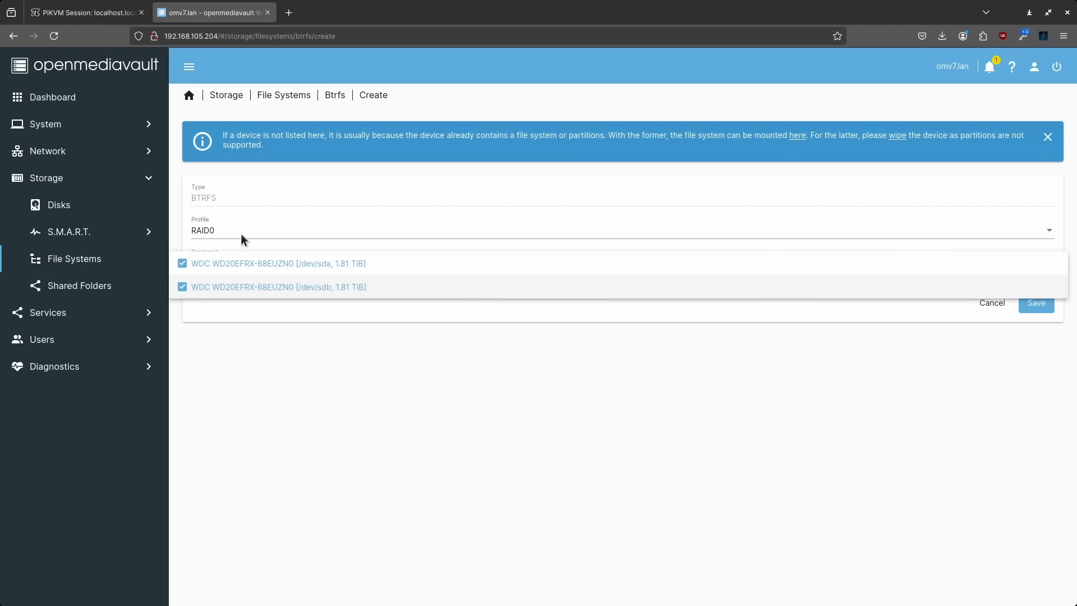
pyautogui.click(591, 408)
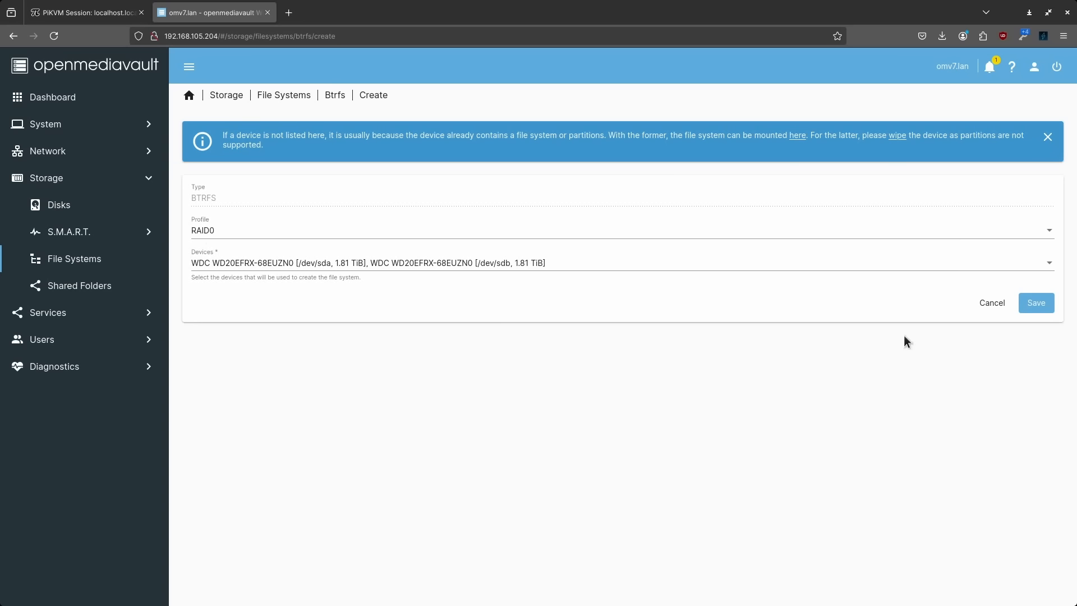
pyautogui.click(1036, 303)
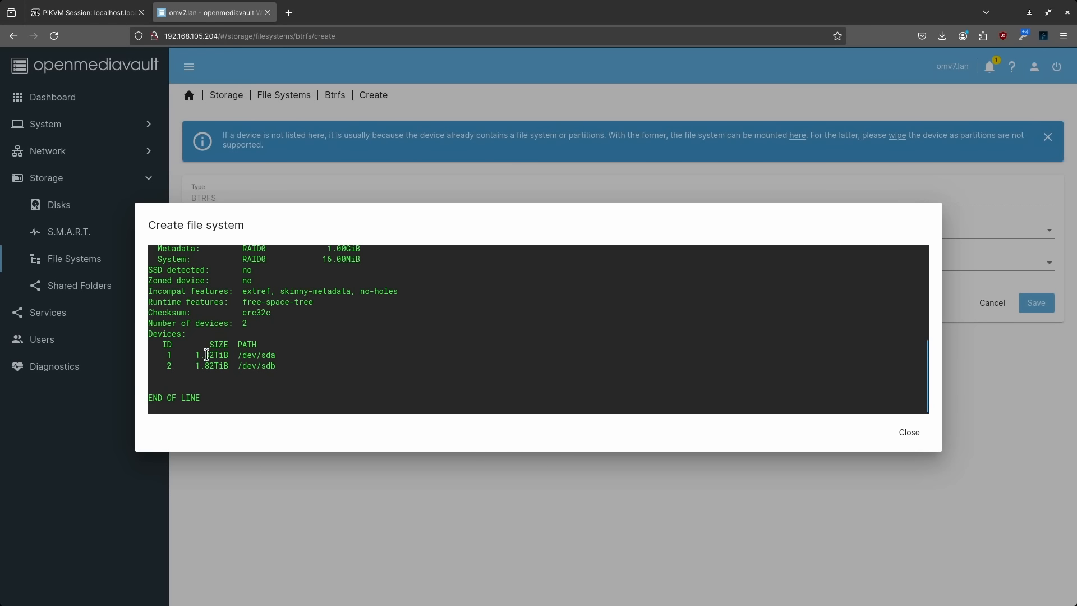
# Mount the /dev/sdb BTRFS file system and apply the pending configuration changes
pyautogui.click(926, 444)
pyautogui.click(214, 145)
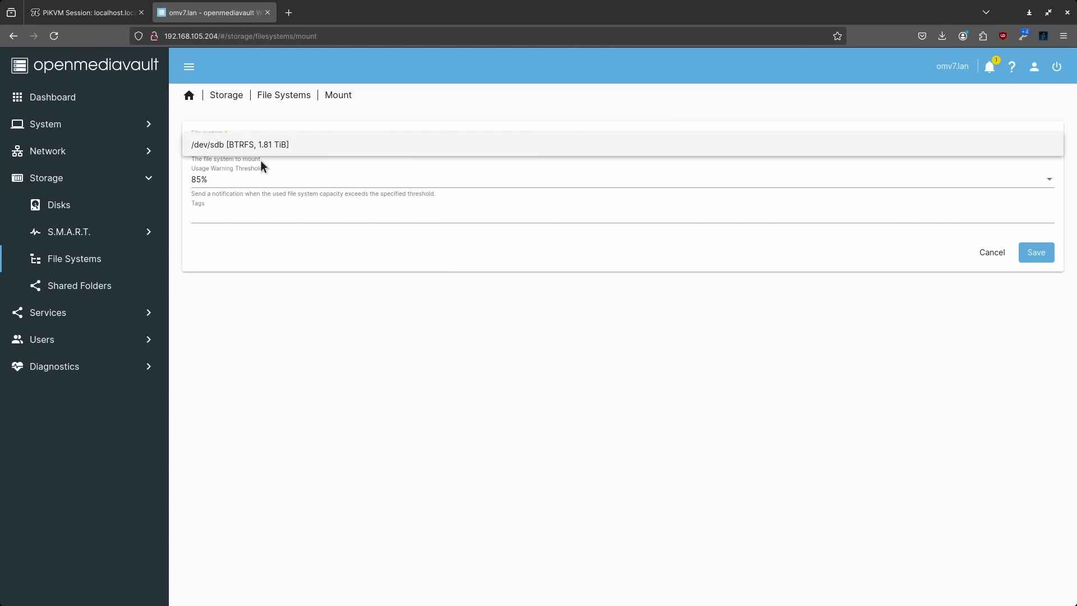
pyautogui.click(223, 149)
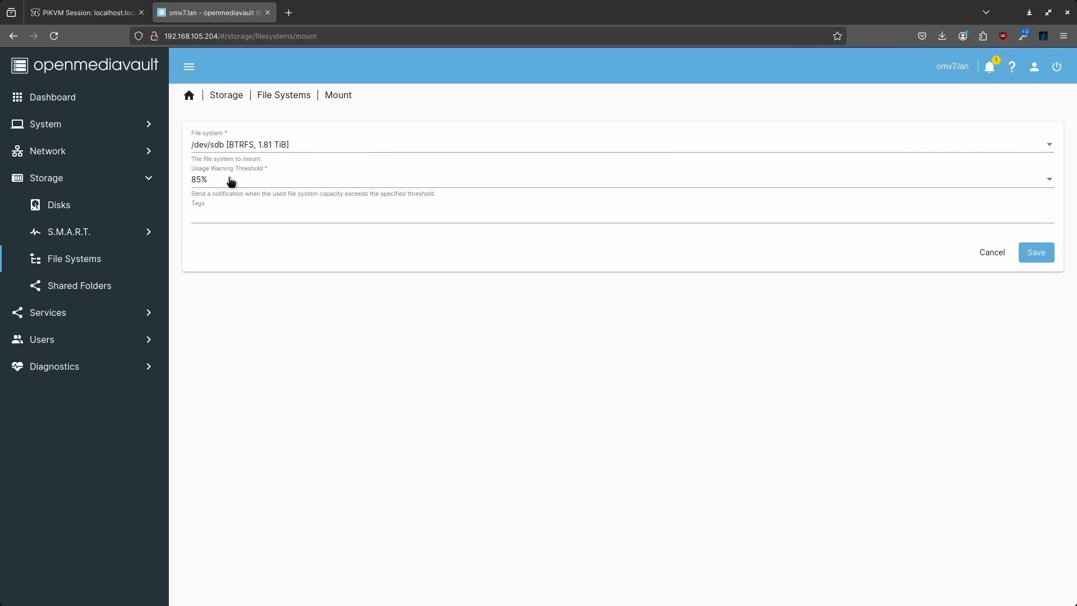
pyautogui.click(1050, 249)
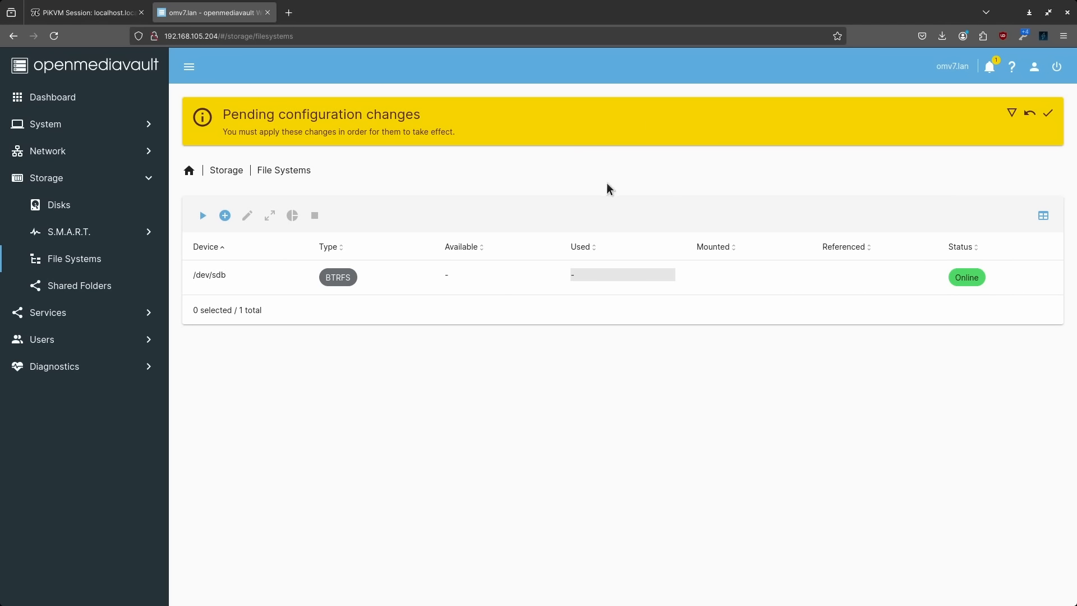
pyautogui.click(1048, 113)
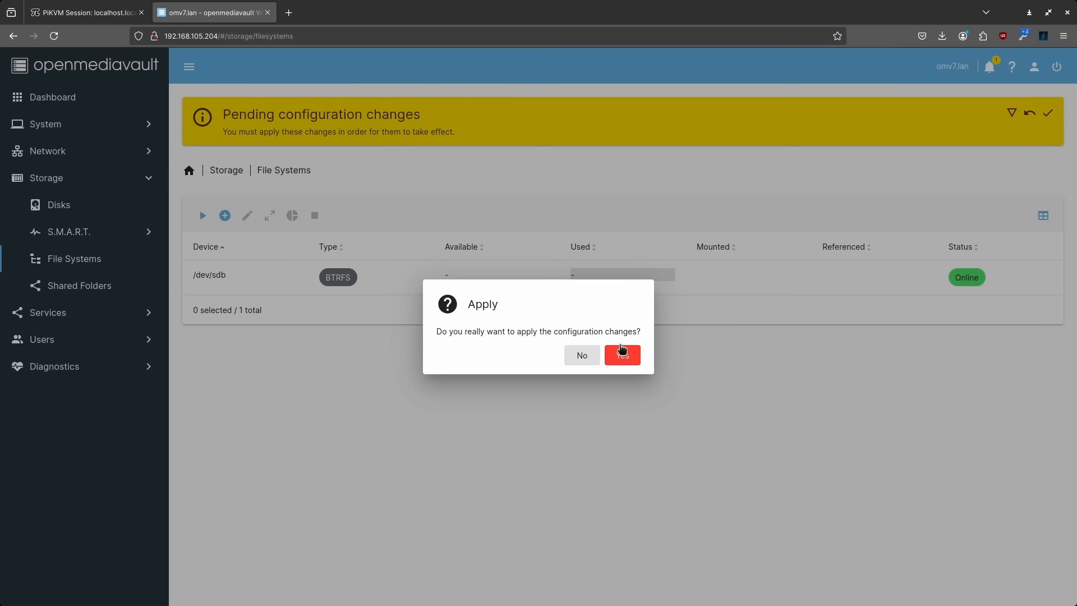
pyautogui.click(623, 357)
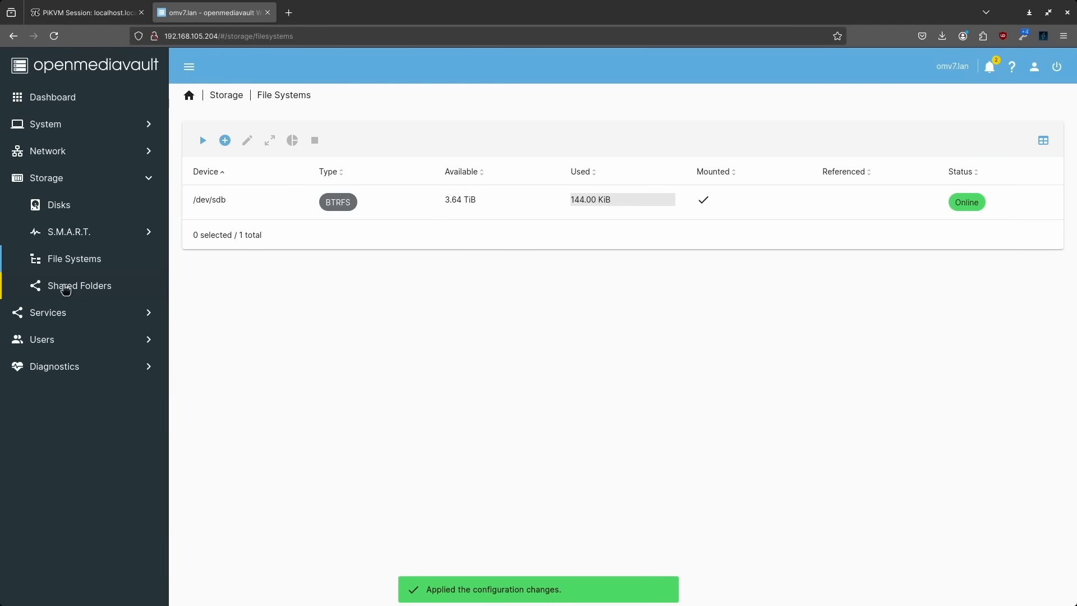
pyautogui.click(65, 288)
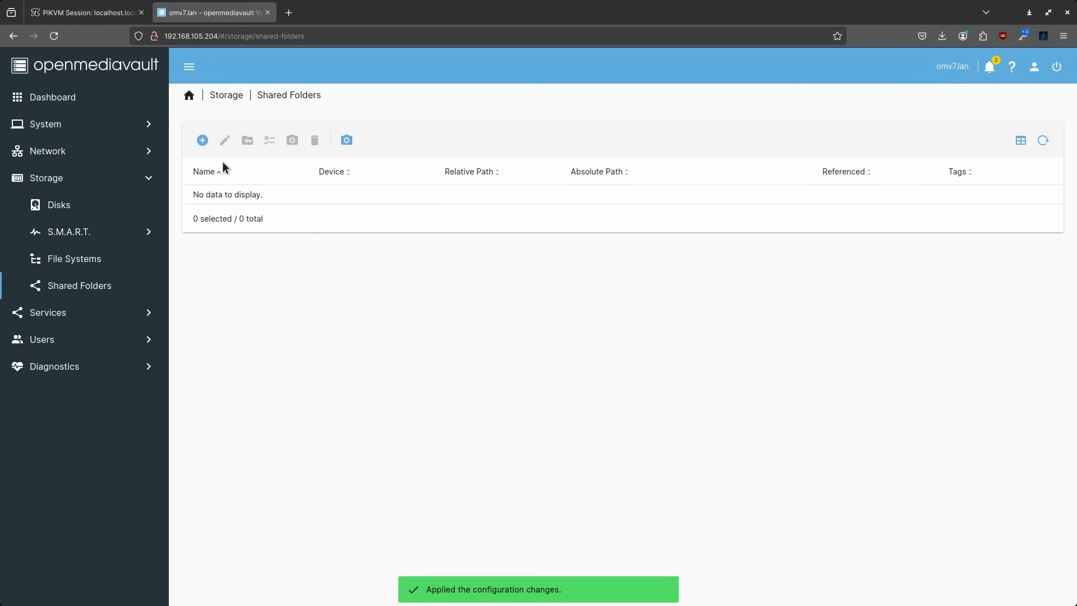
# Add shared folder 'datastore' on the /dev/sda BTRFS volume with Everyone read/write, and apply
pyautogui.click(202, 140)
pyautogui.click(230, 148)
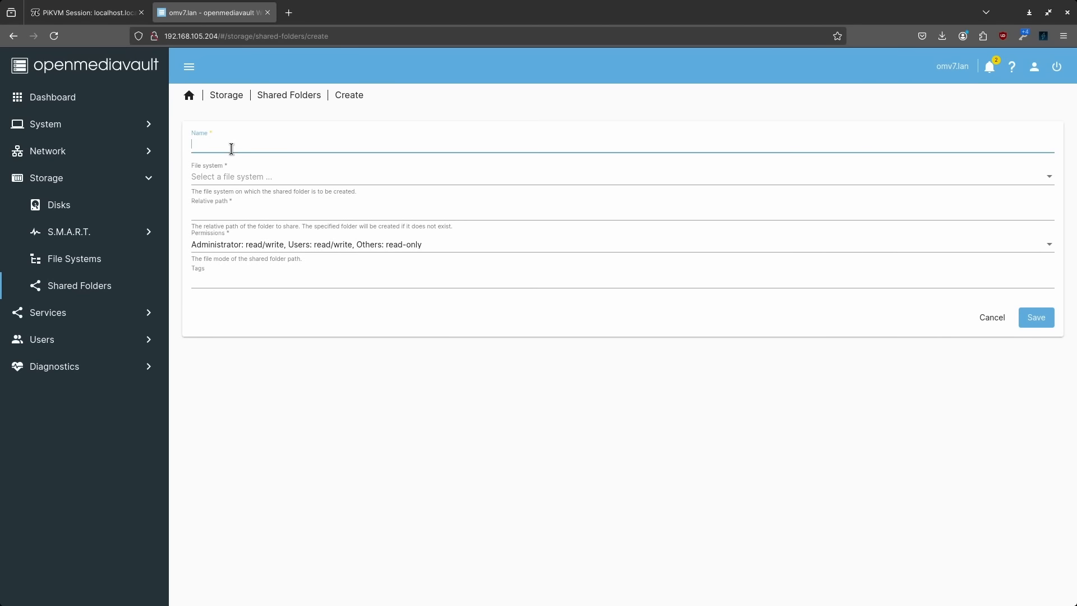
pyautogui.click(224, 178)
pyautogui.click(237, 178)
pyautogui.click(392, 251)
pyautogui.click(292, 269)
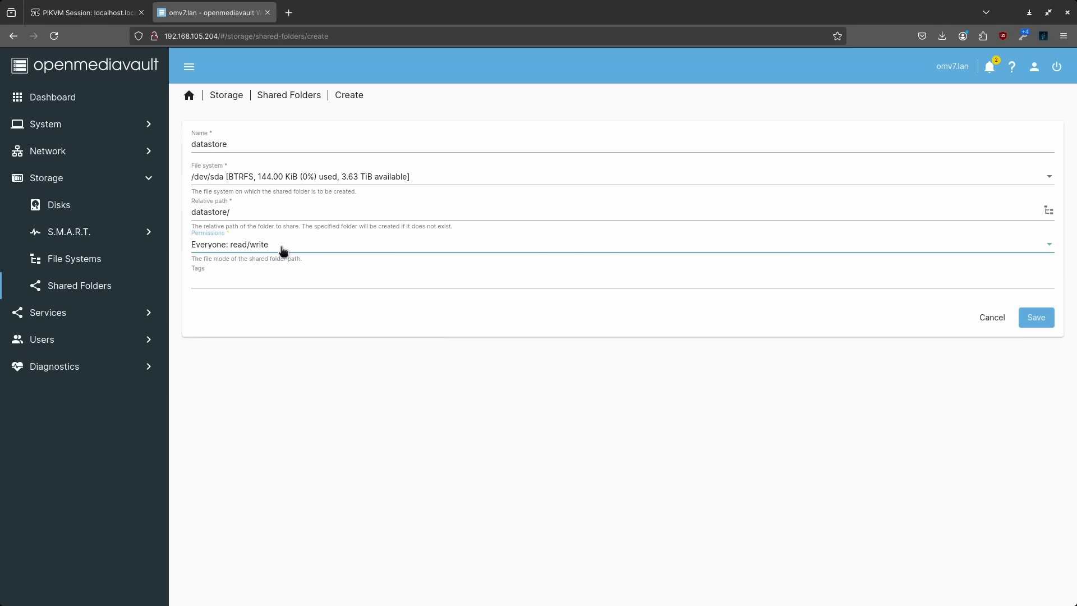
pyautogui.click(1032, 318)
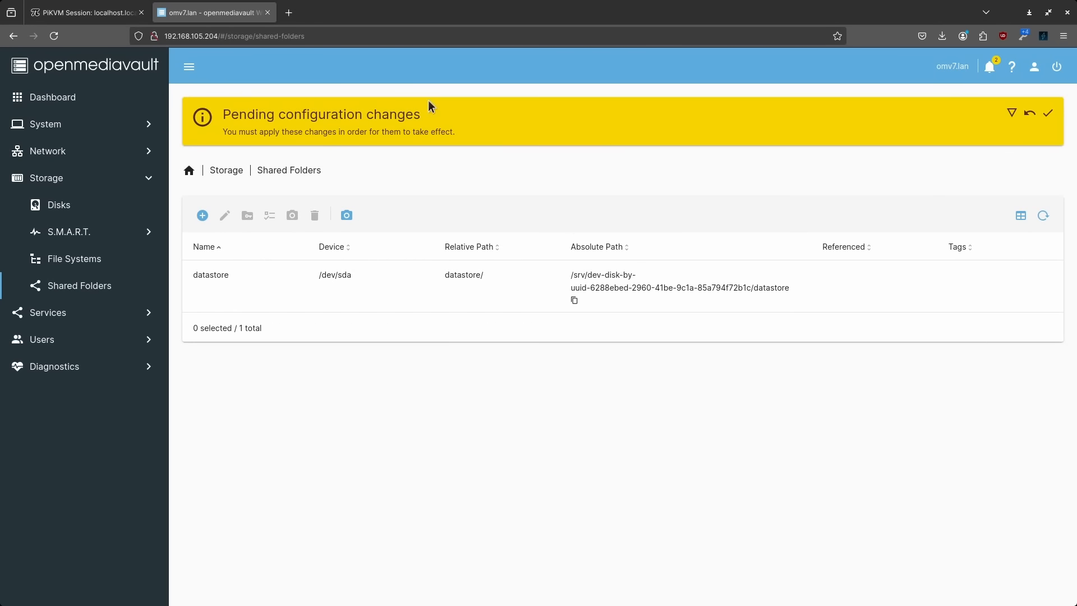
pyautogui.click(1047, 113)
pyautogui.click(622, 355)
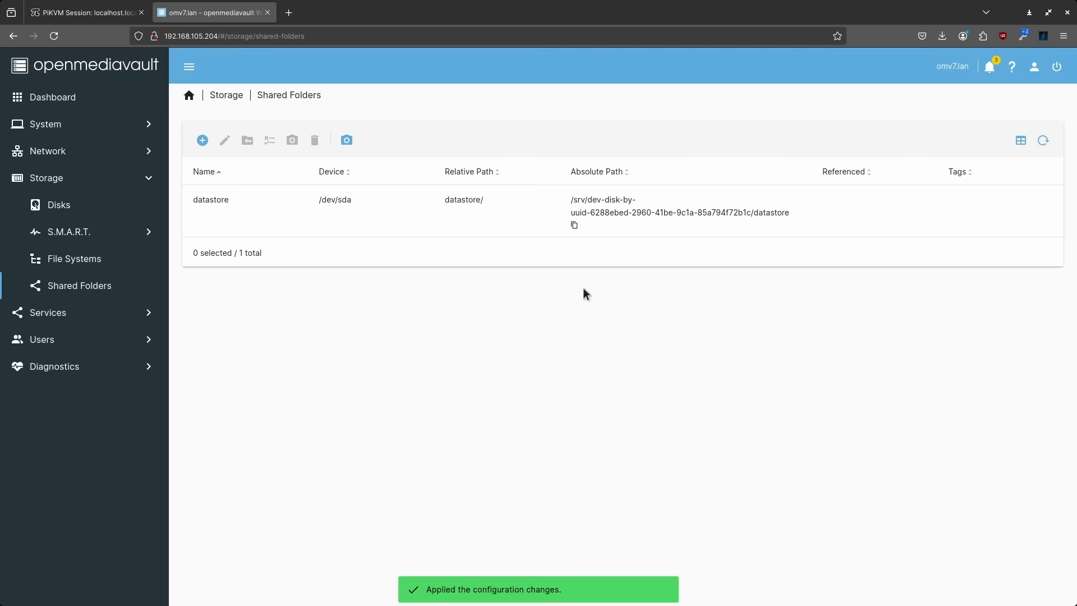
pyautogui.click(68, 313)
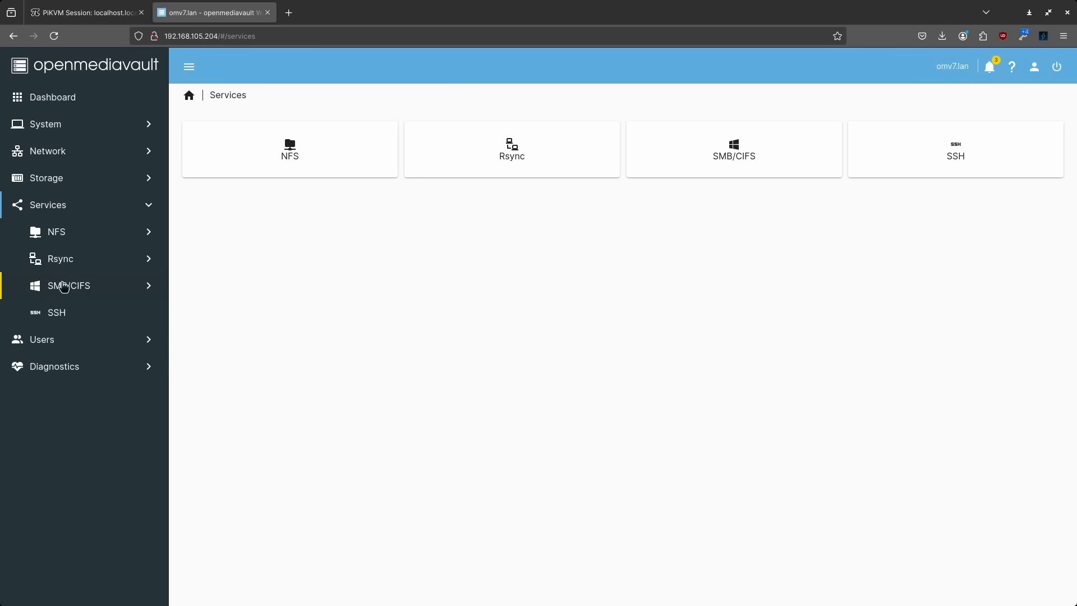
# Start a new SMB/CIFS share for the datastore shared folder
pyautogui.click(71, 284)
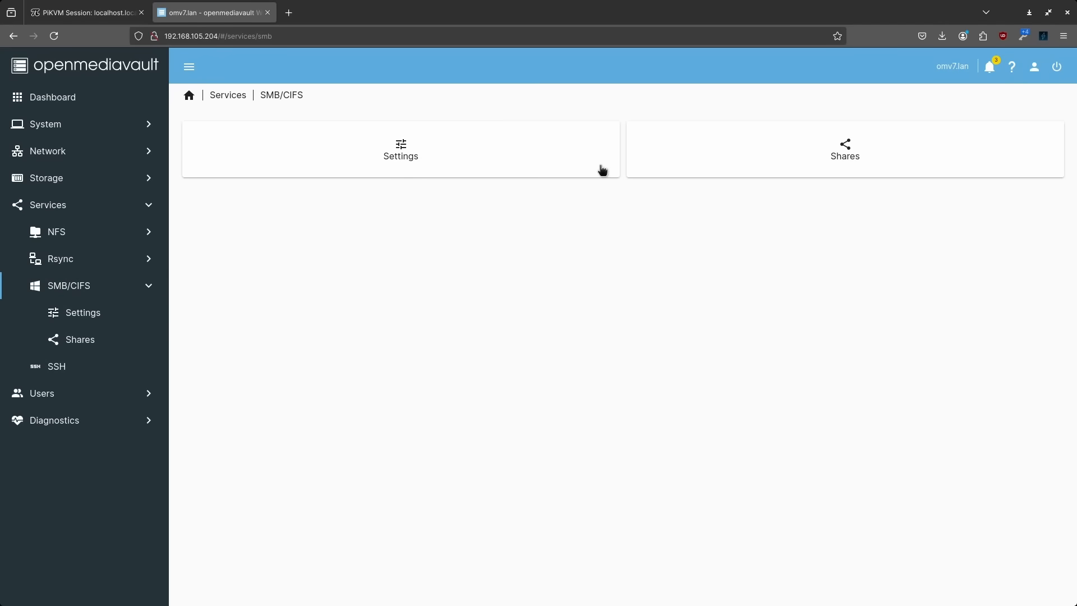
pyautogui.click(738, 167)
pyautogui.click(198, 143)
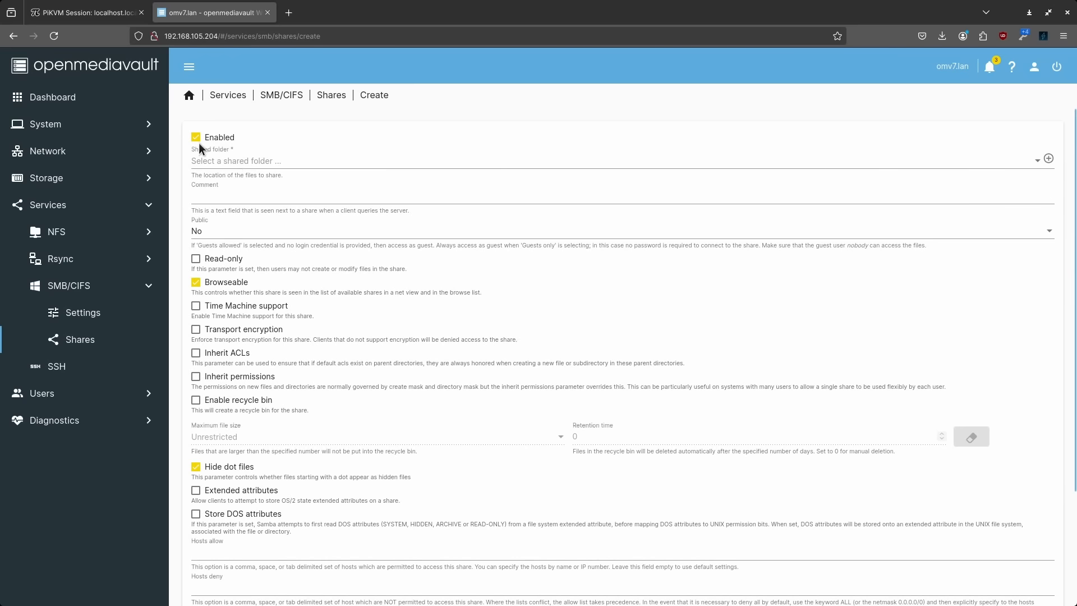
pyautogui.click(215, 161)
pyautogui.click(221, 162)
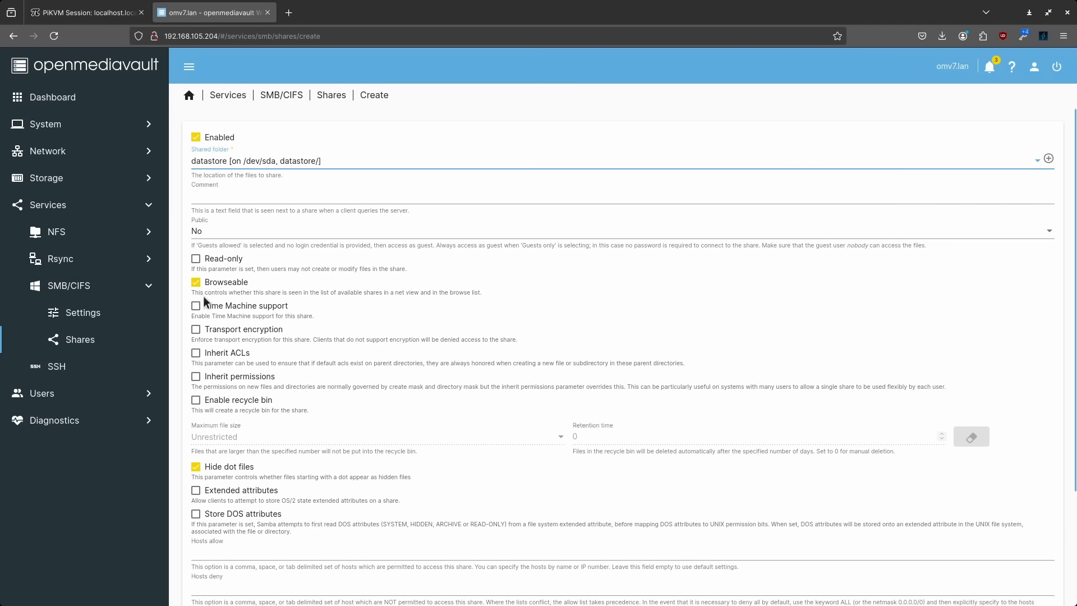
pyautogui.scroll(-3, 226, 426)
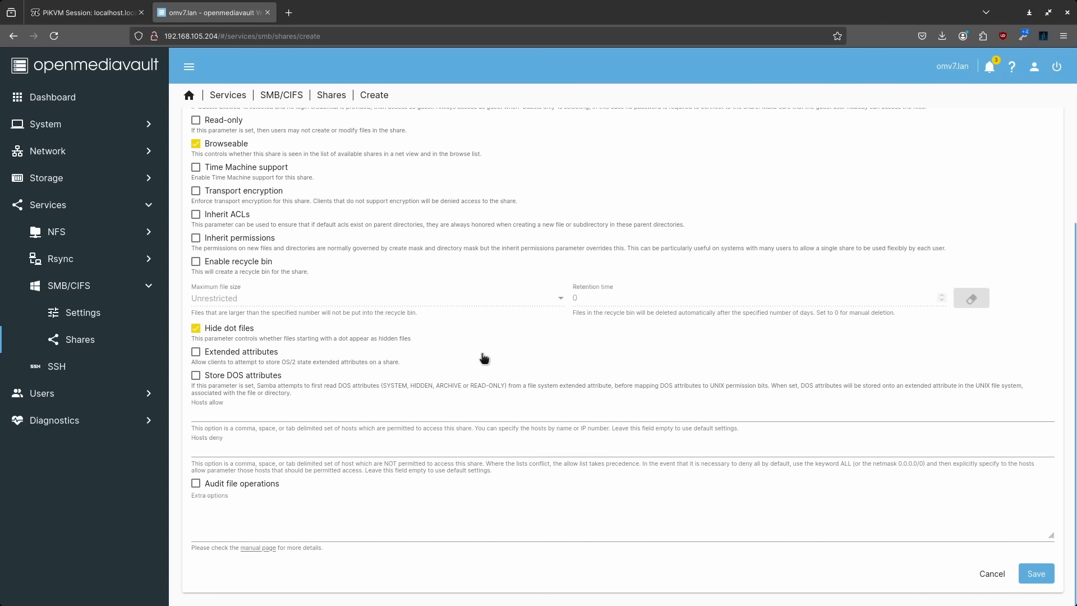
pyautogui.scroll(3, 267, 308)
# Set Public to Guests allowed, enable the recycle bin, then save and apply
pyautogui.click(214, 230)
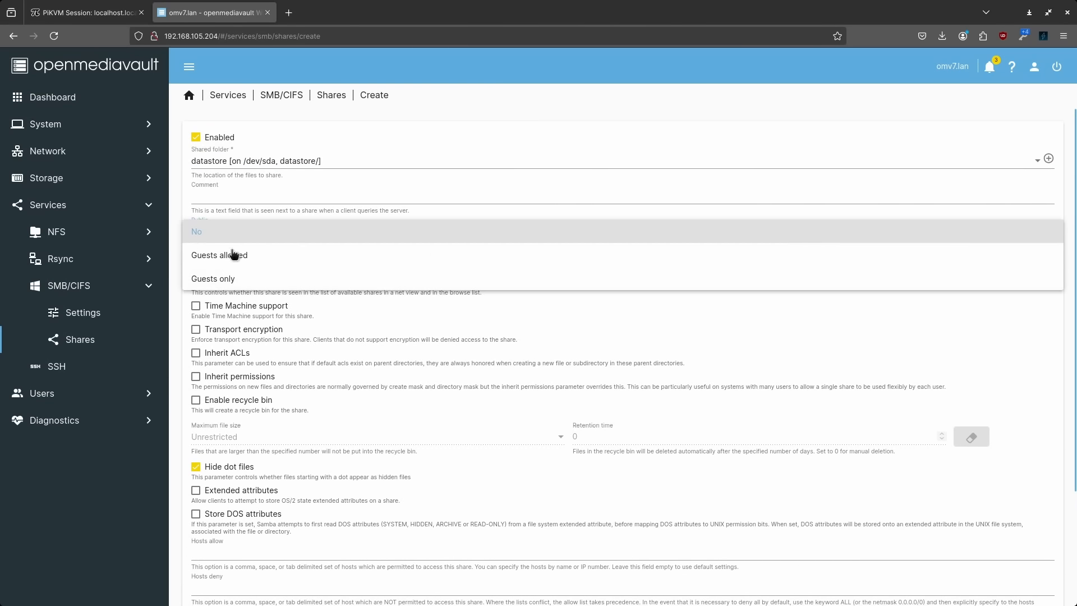
pyautogui.click(224, 278)
pyautogui.click(227, 235)
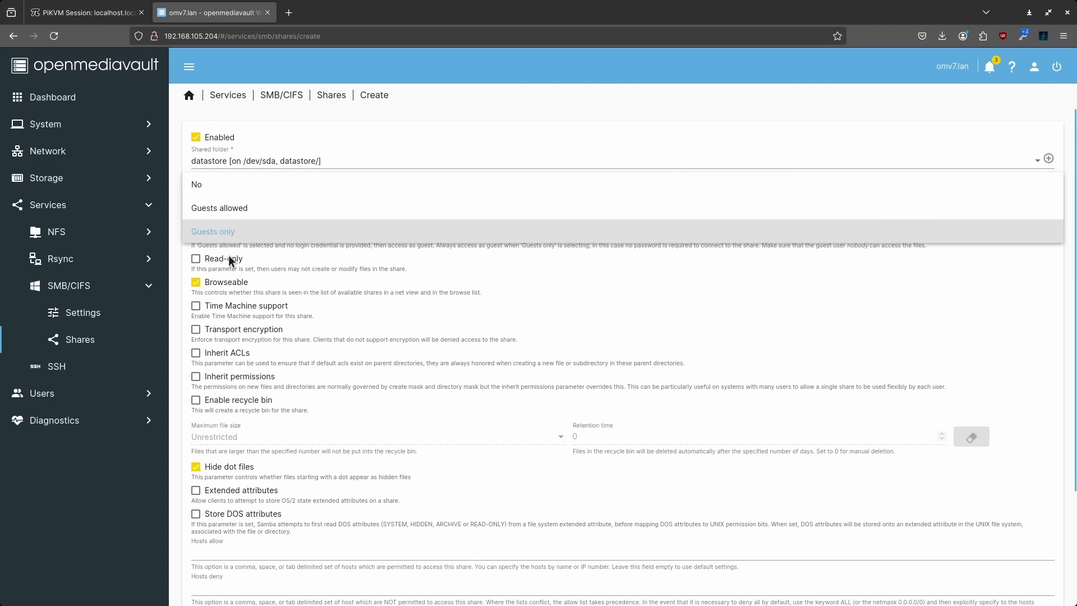
pyautogui.click(229, 214)
pyautogui.scroll(-3, 249, 370)
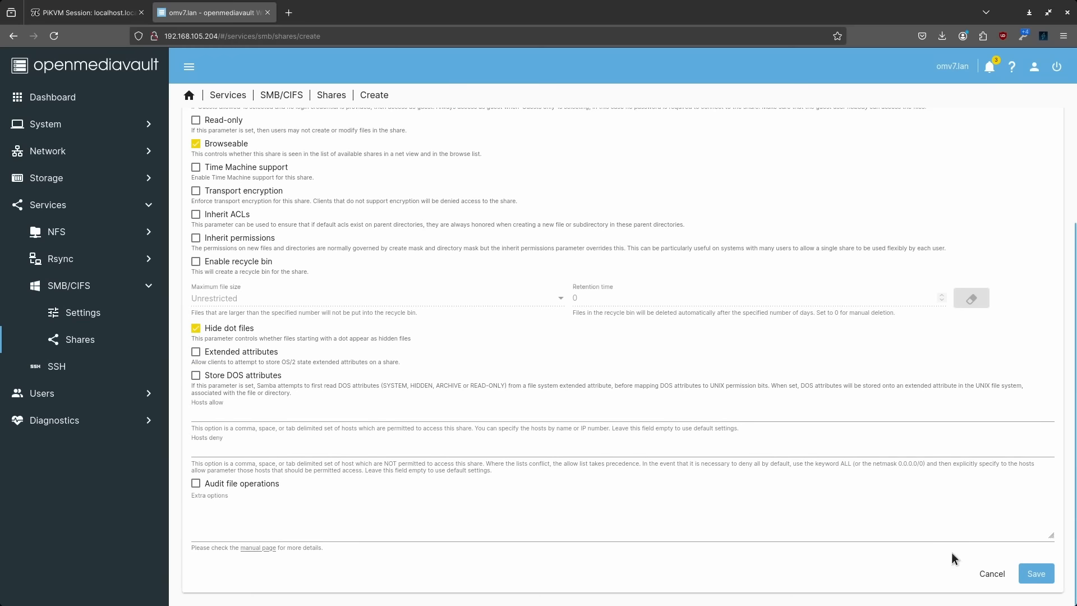
pyautogui.click(211, 263)
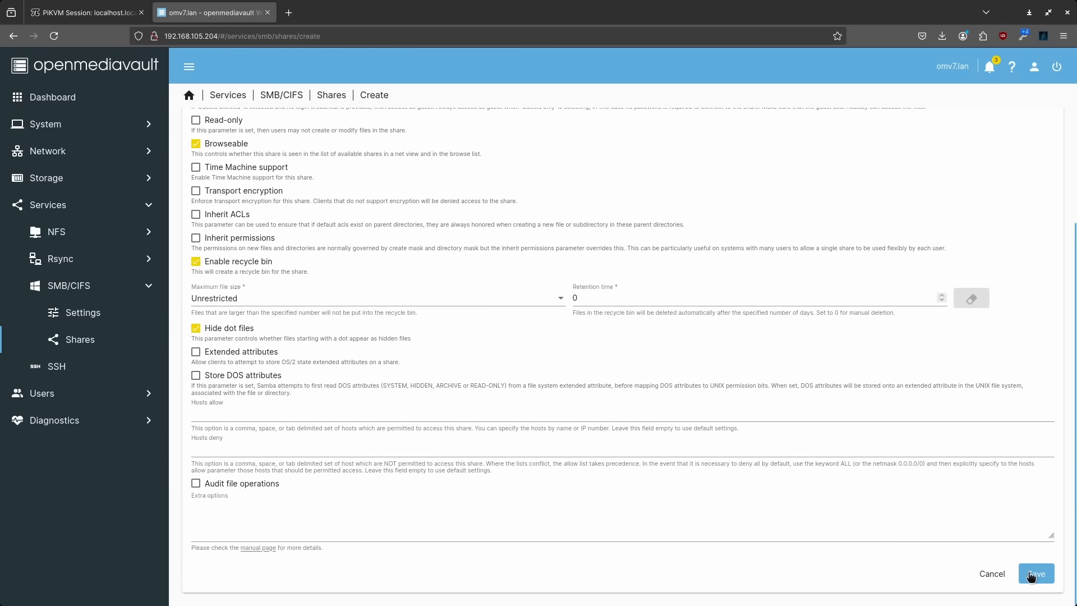
pyautogui.click(1035, 573)
pyautogui.click(1047, 113)
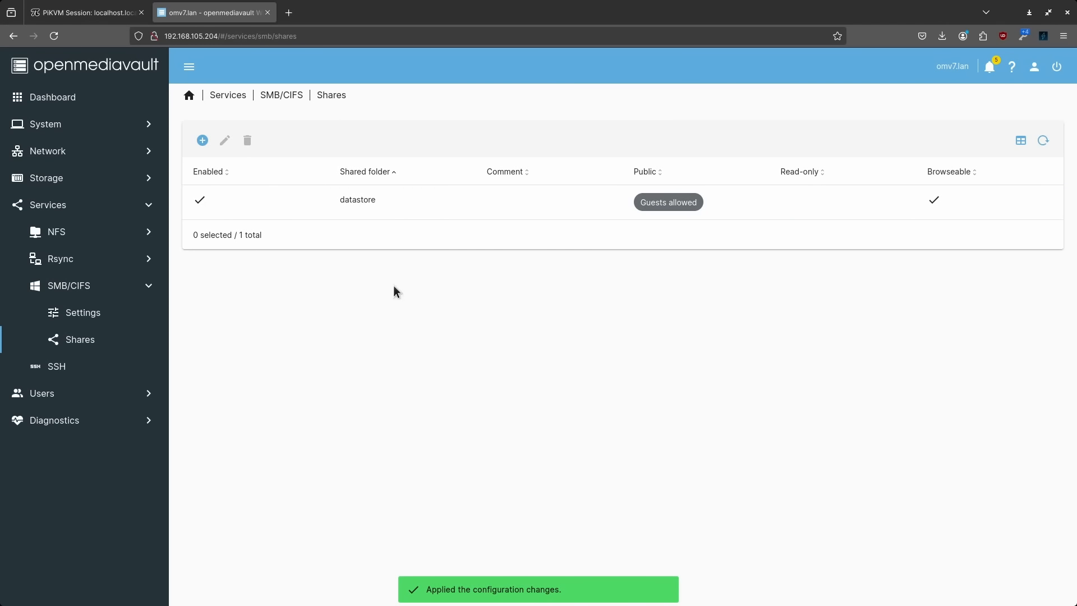
# Browse the User Management settings, users and groups pages
pyautogui.click(52, 400)
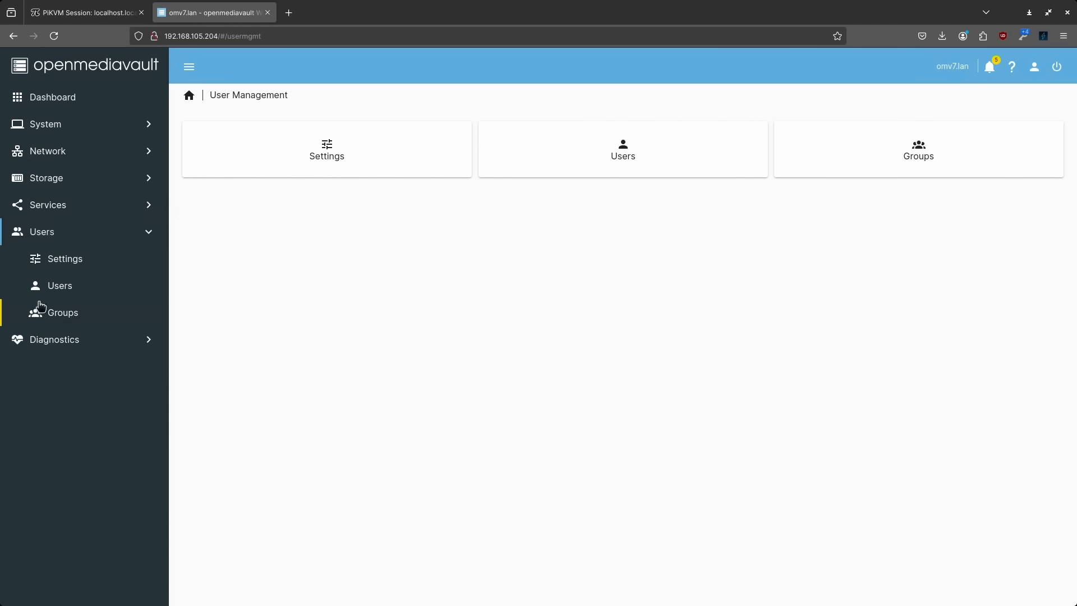
pyautogui.click(78, 259)
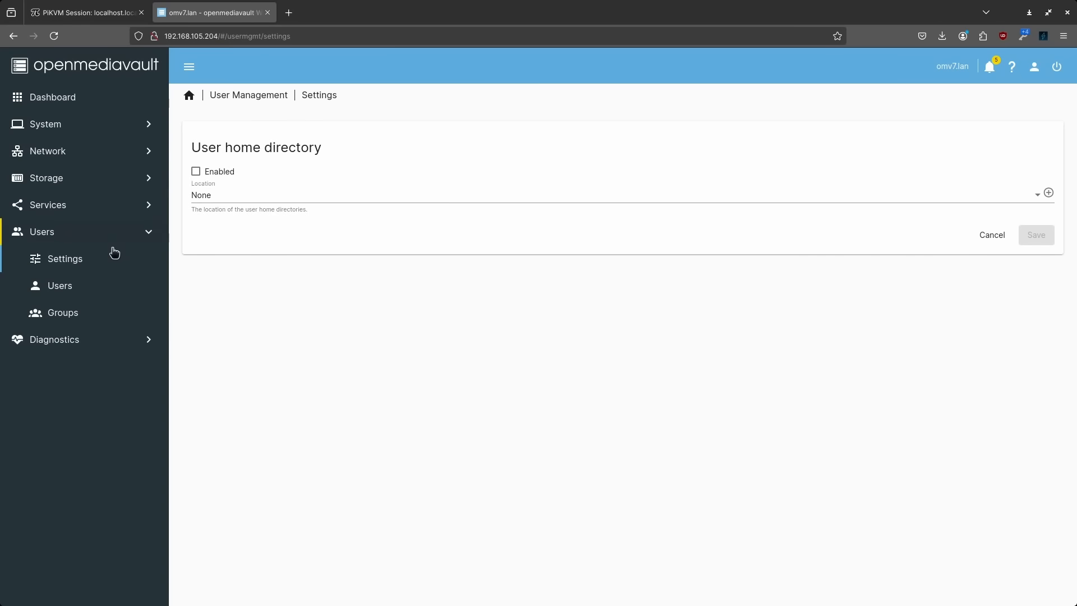
pyautogui.click(74, 286)
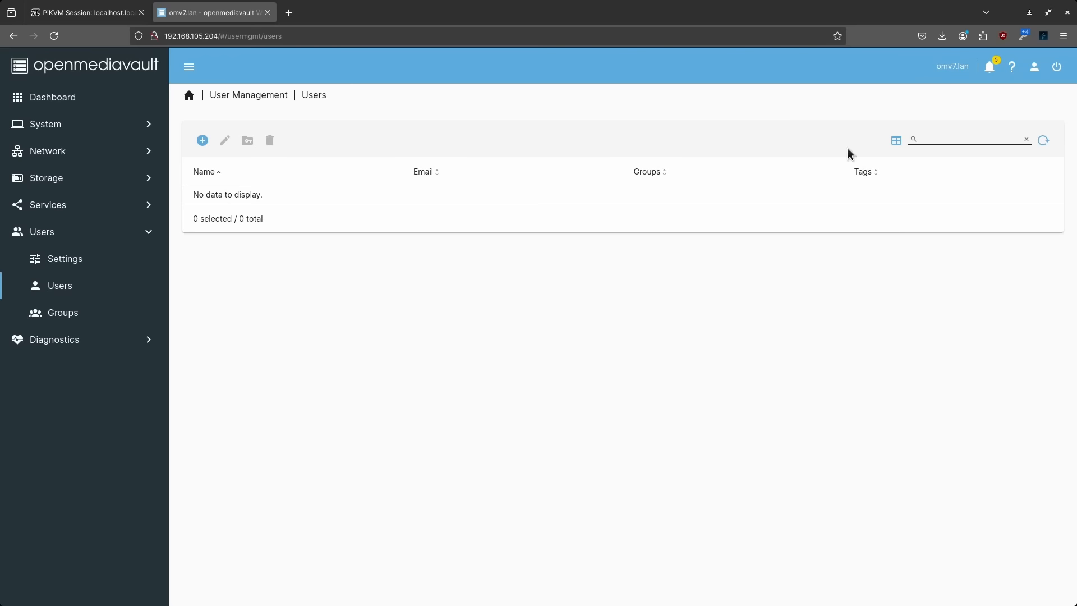
pyautogui.click(82, 317)
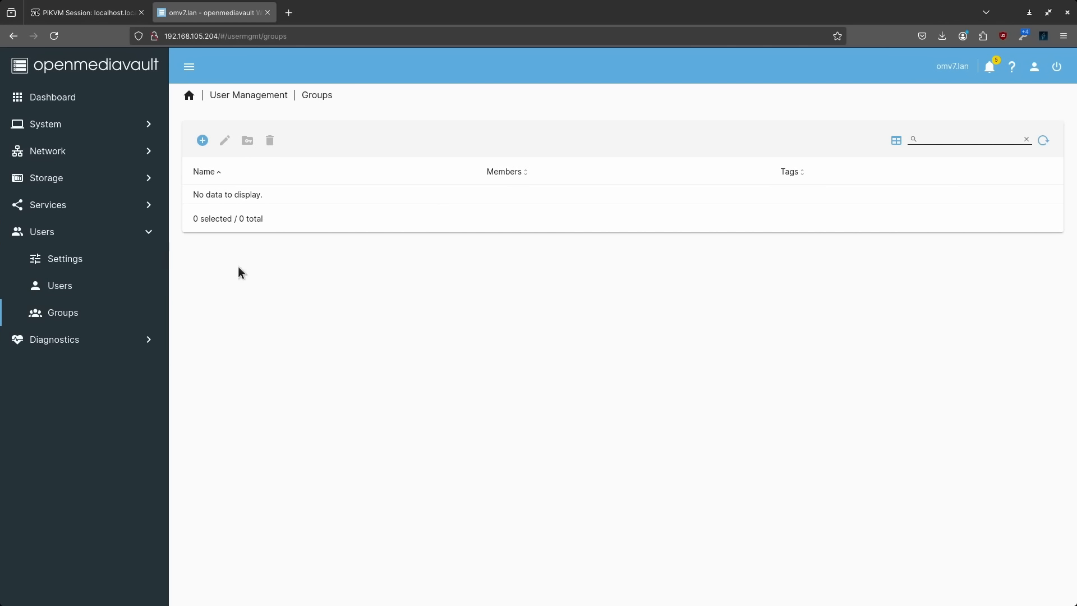
# View the system information page, then the Kernel and Messages system logs
pyautogui.click(53, 340)
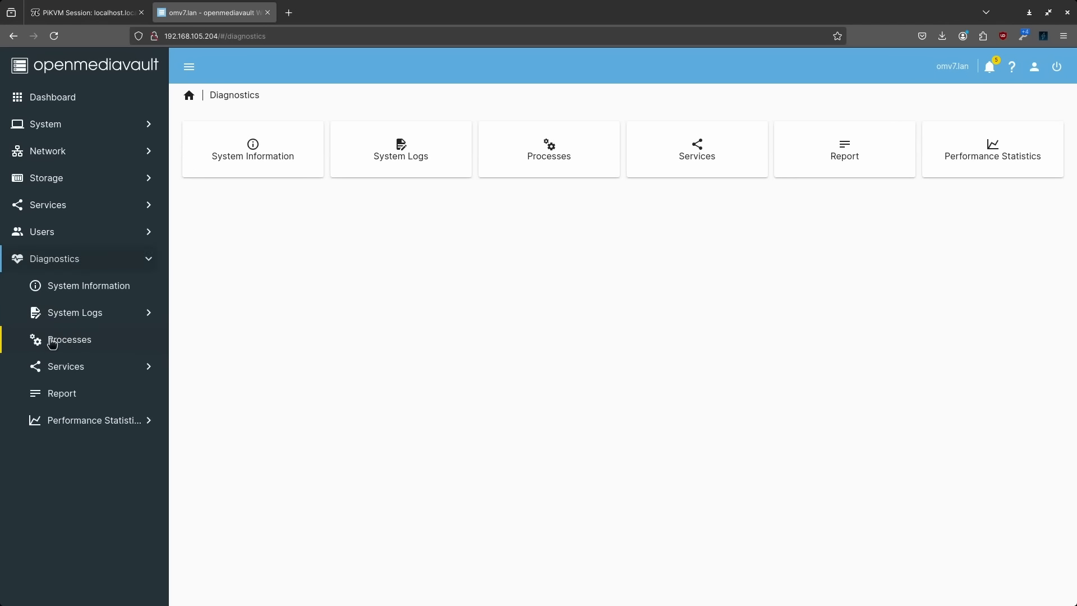
pyautogui.click(73, 289)
pyautogui.click(105, 307)
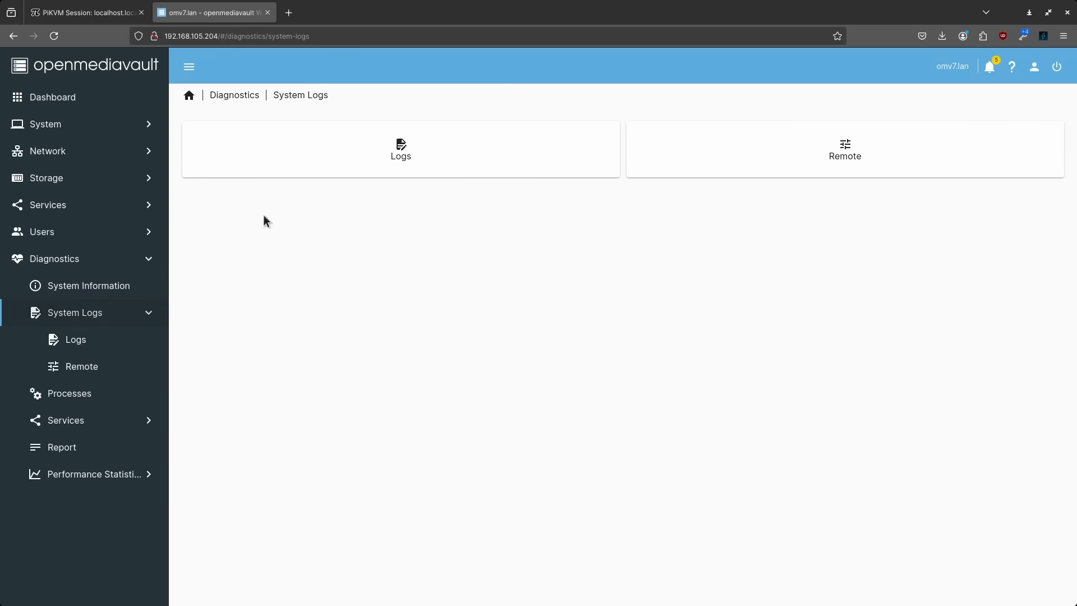
pyautogui.click(367, 140)
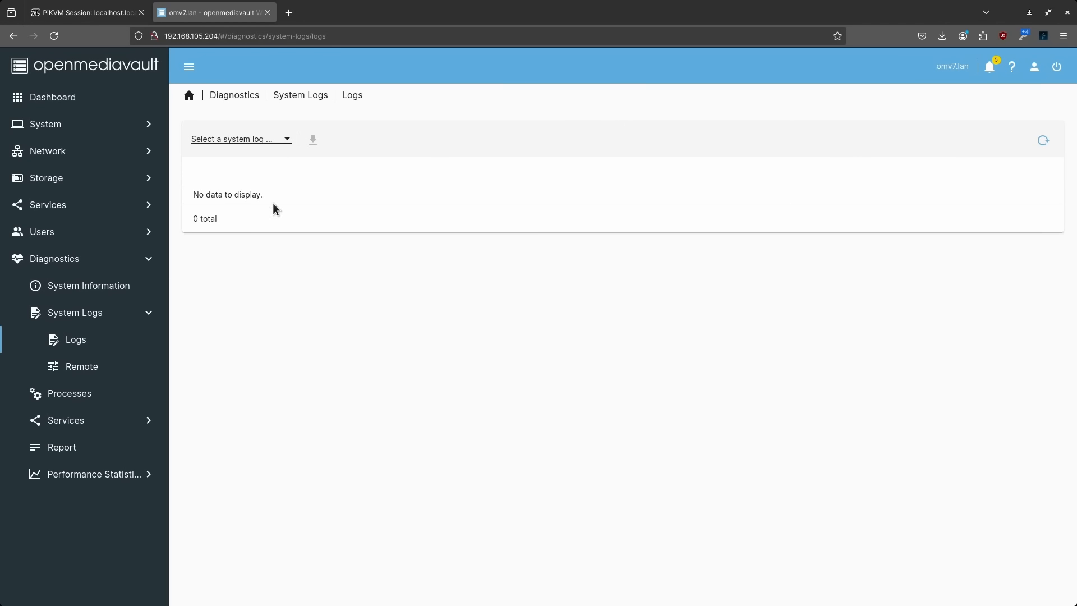
pyautogui.click(267, 142)
pyautogui.click(224, 215)
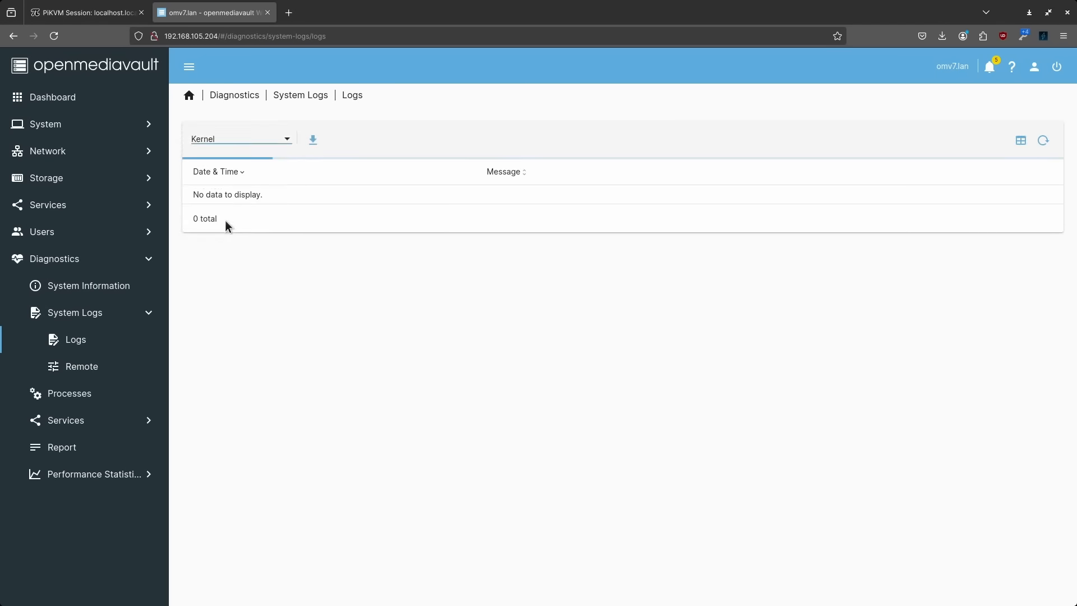
pyautogui.click(241, 140)
pyautogui.click(228, 164)
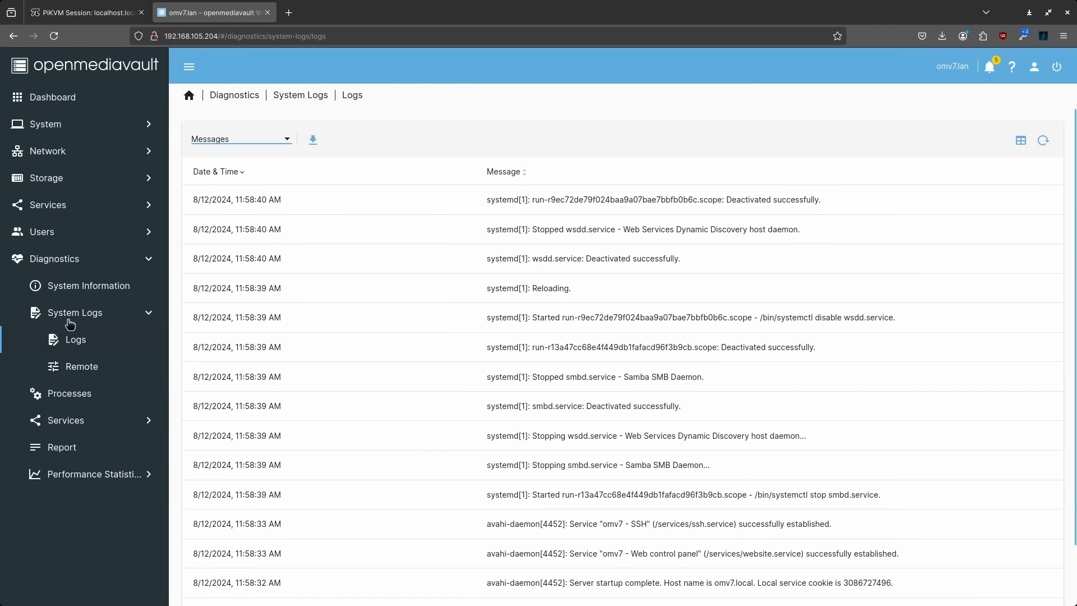
# Check processes, services, the diagnostics report and CPU statistics, then return to the Dashboard
pyautogui.click(78, 397)
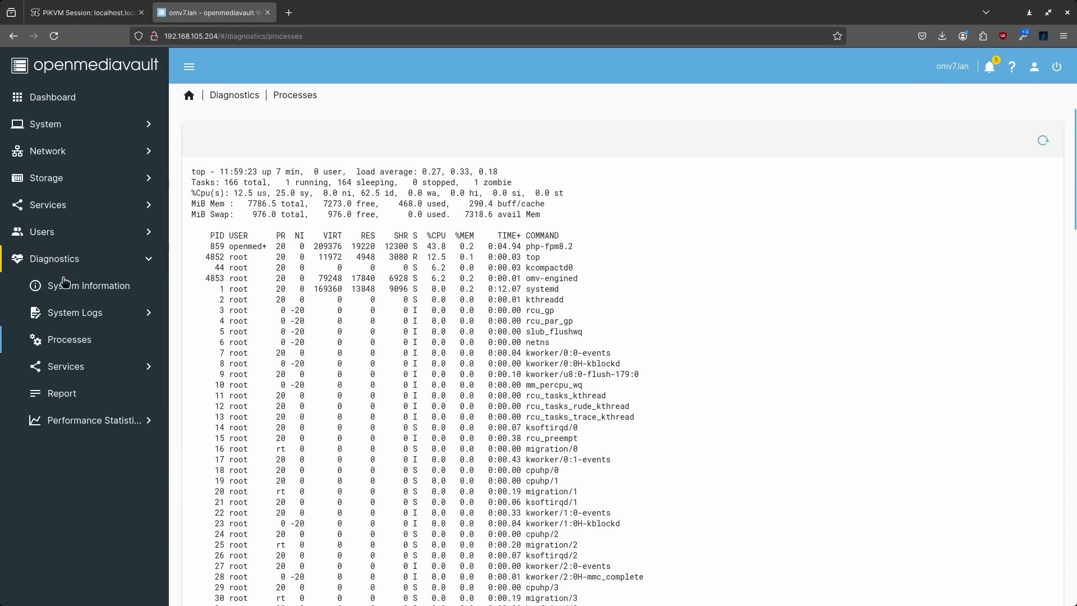
pyautogui.click(72, 370)
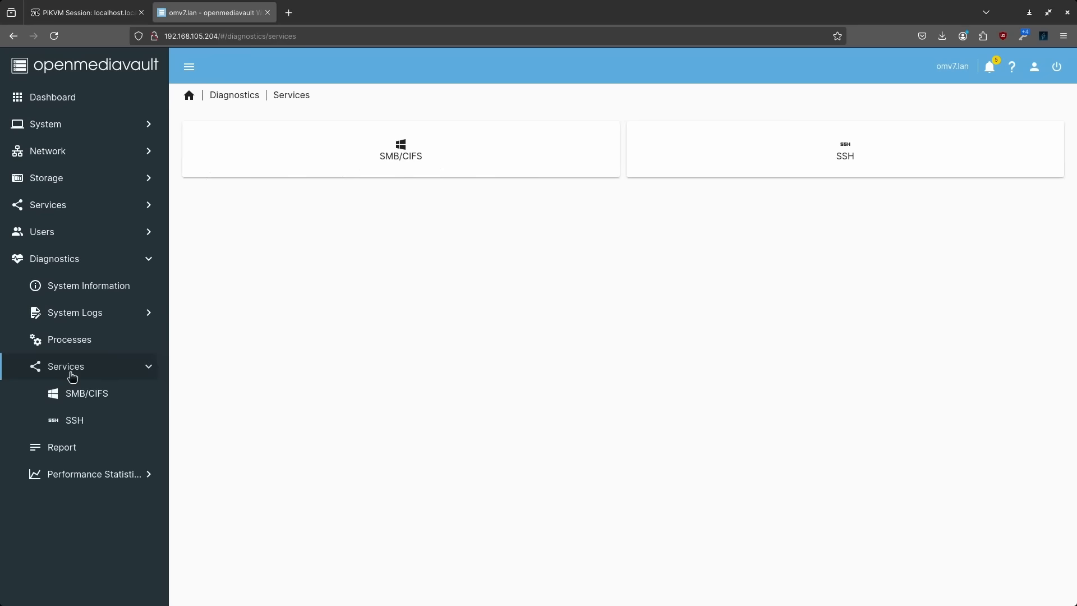
pyautogui.click(79, 452)
pyautogui.click(84, 426)
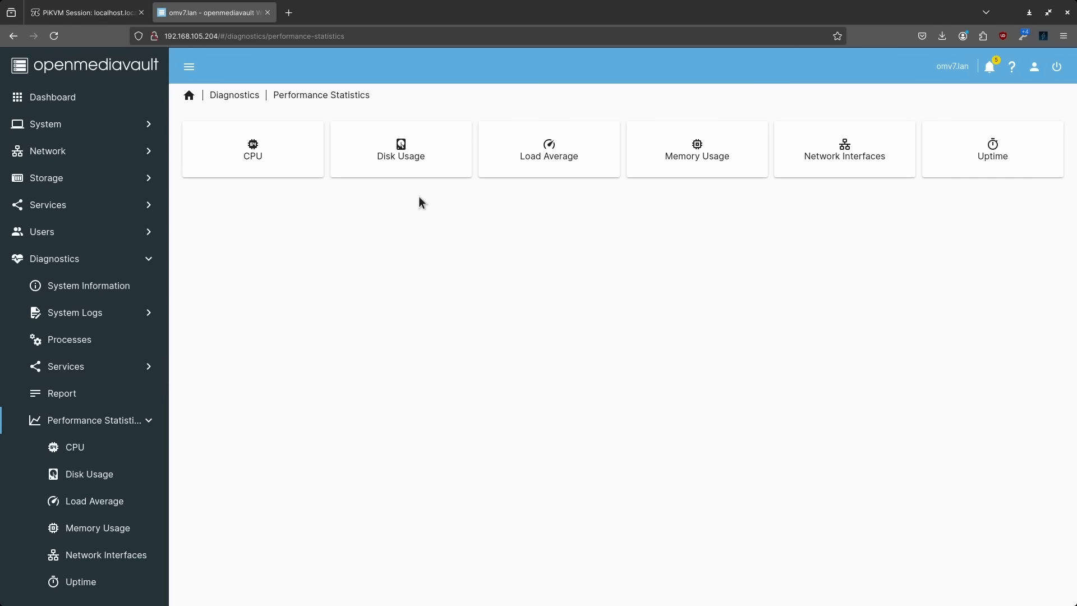
pyautogui.click(265, 161)
pyautogui.click(52, 98)
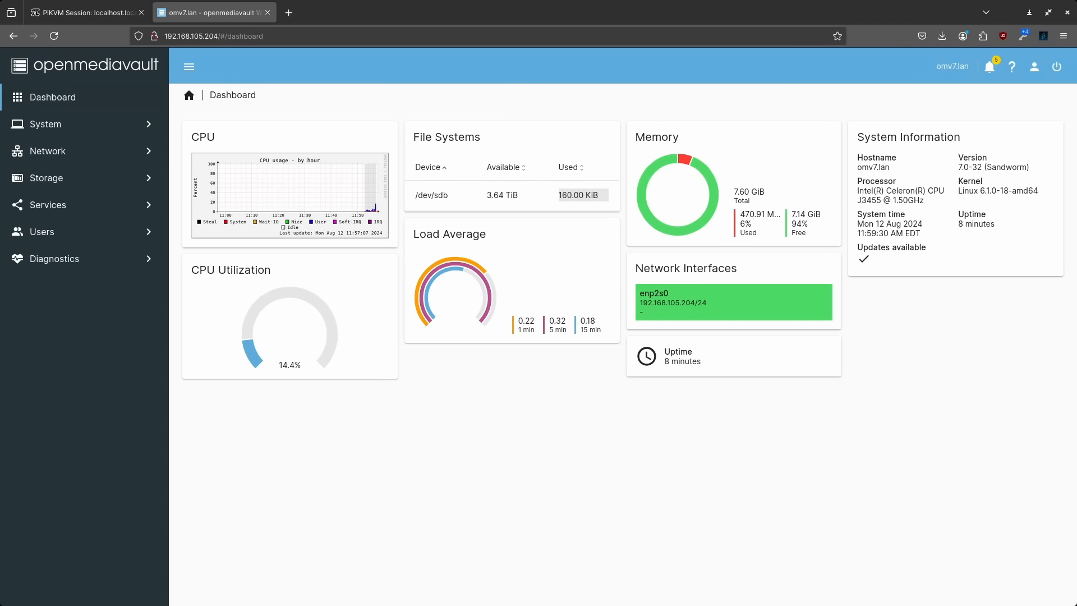
# Scroll through the available plugins under System > Plugins
pyautogui.click(43, 123)
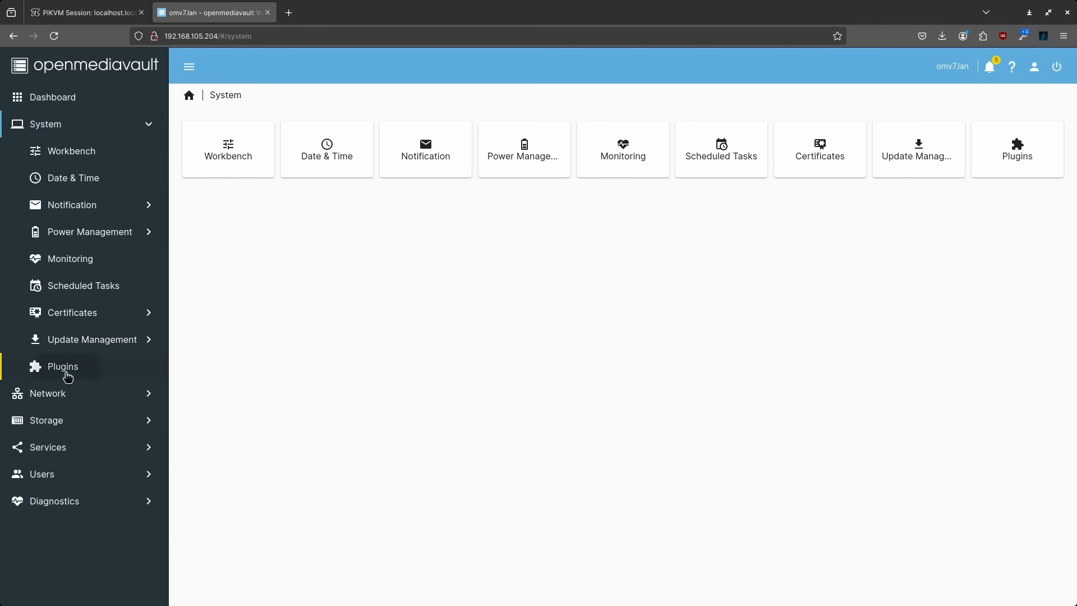
pyautogui.click(65, 369)
pyautogui.scroll(-20, 430, 359)
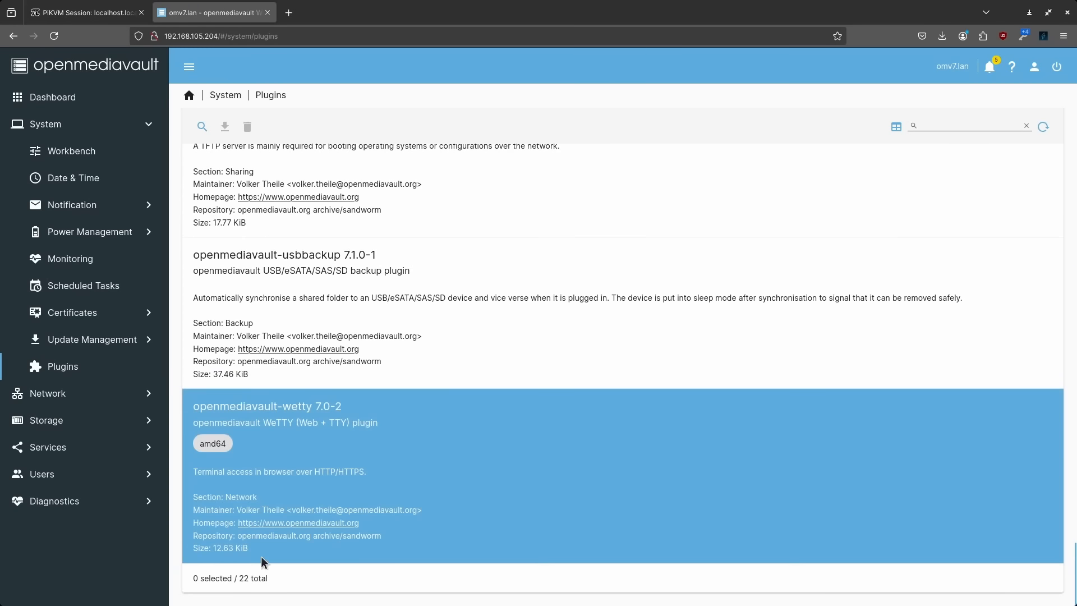
pyautogui.scroll(5, 483, 412)
pyautogui.scroll(-5, 493, 421)
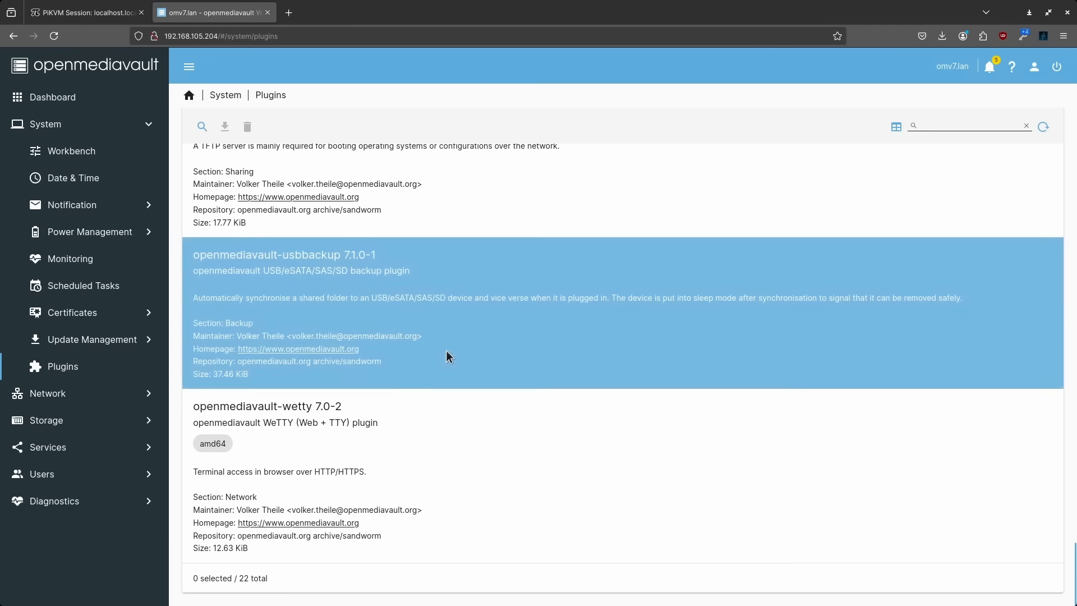
pyautogui.scroll(10, 513, 335)
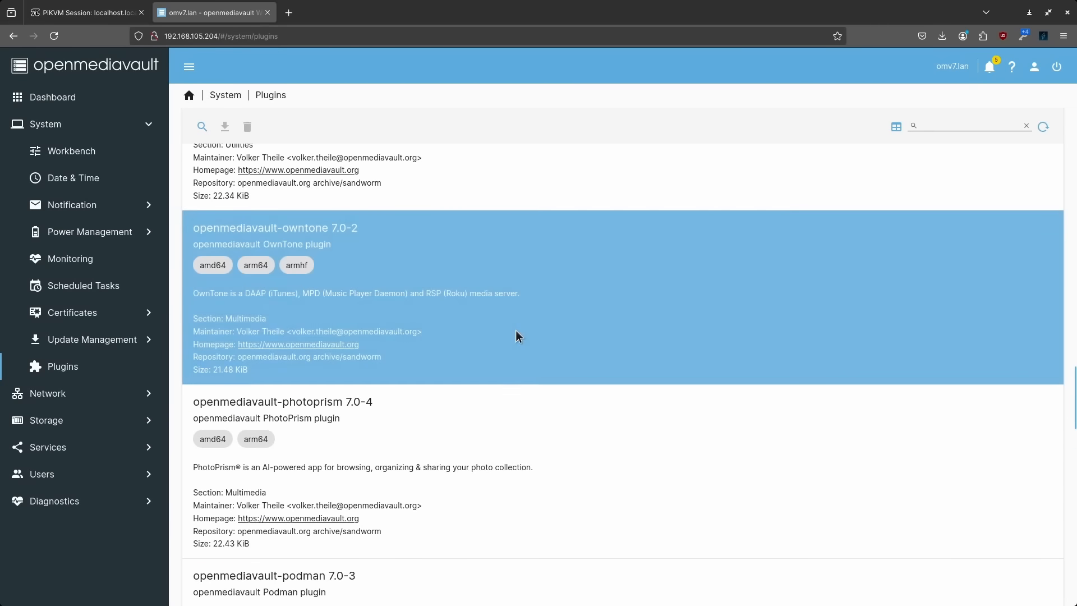
pyautogui.scroll(5, 484, 297)
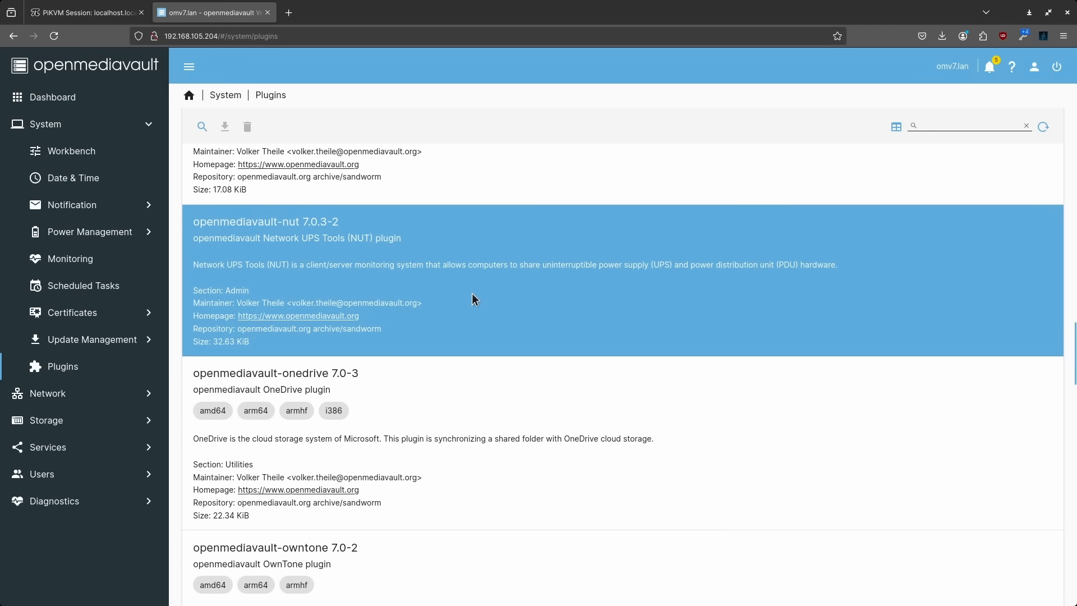
pyautogui.scroll(-15, 477, 292)
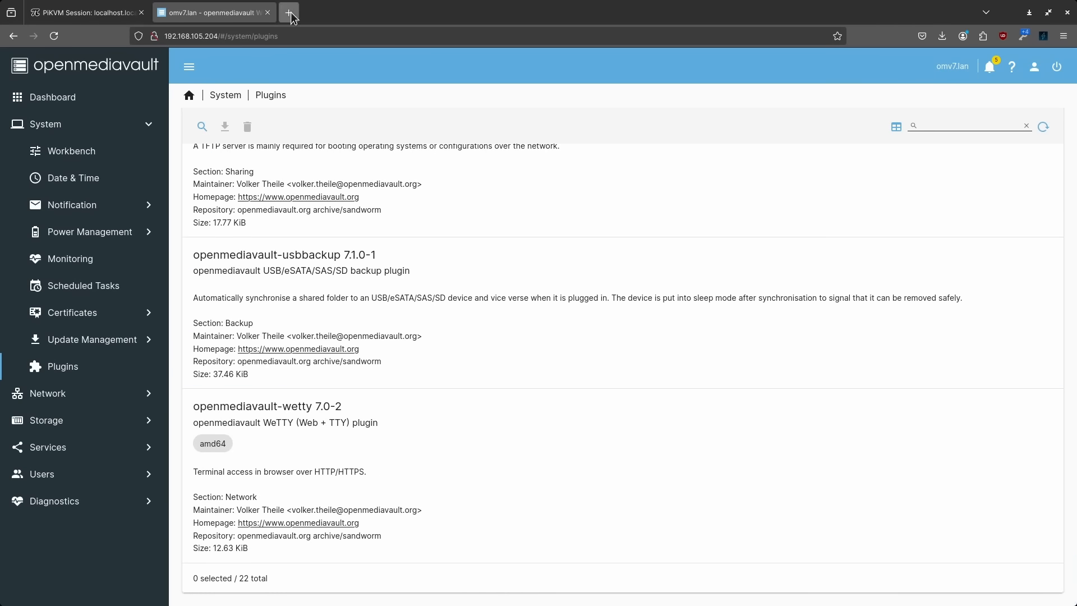
pyautogui.click(291, 13)
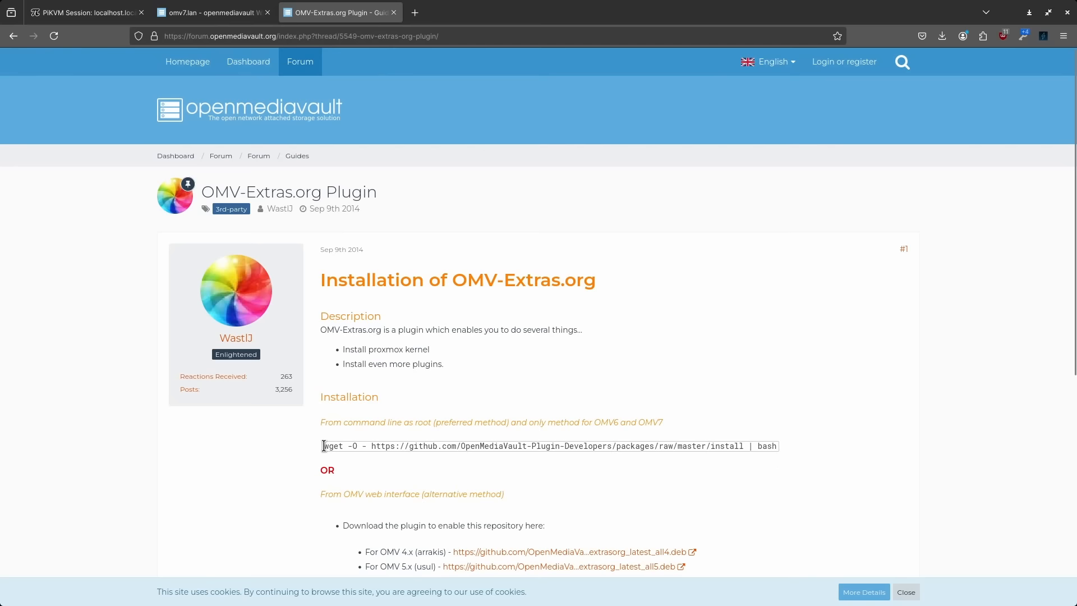
# Read the OMV-Extras install command, then return to openmediavault's User Management page
pyautogui.scroll(-3, 438, 384)
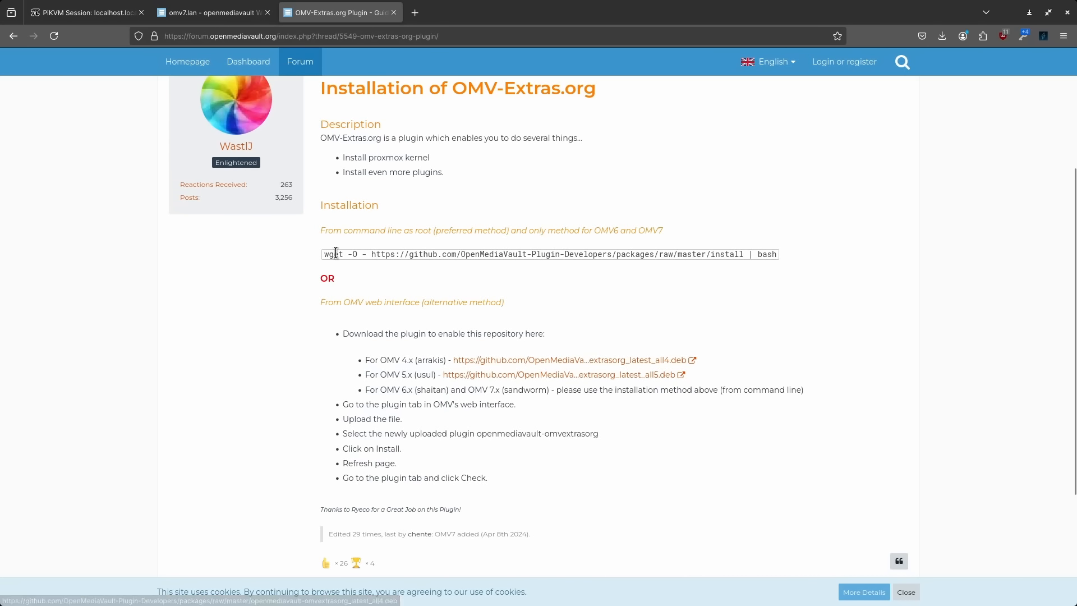
pyautogui.click(207, 12)
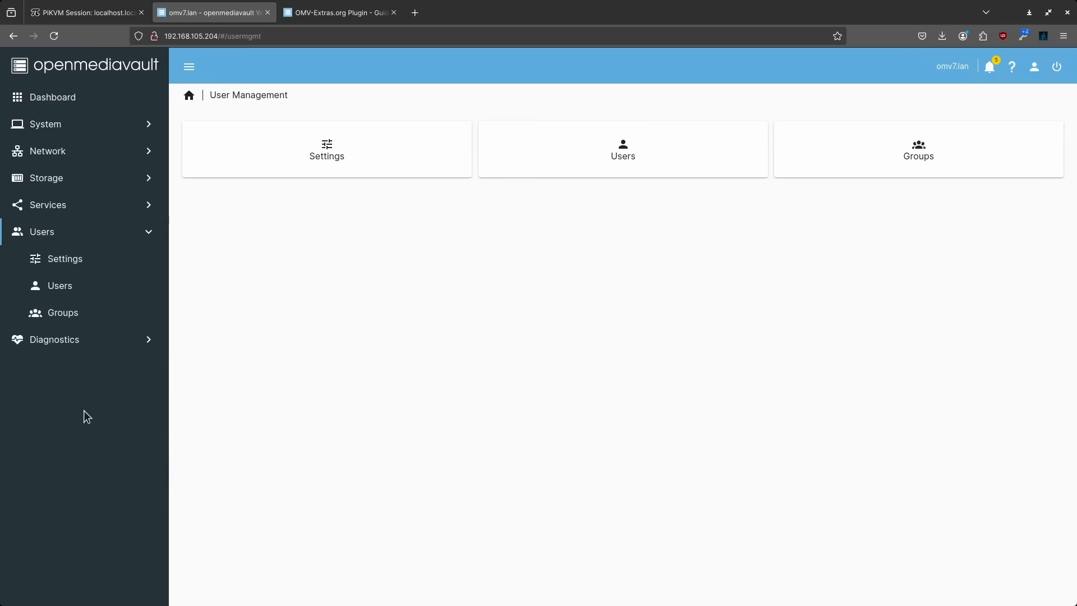
pyautogui.click(60, 285)
# Start a new user, entering the username and the password with its confirmation
pyautogui.click(202, 140)
pyautogui.click(230, 168)
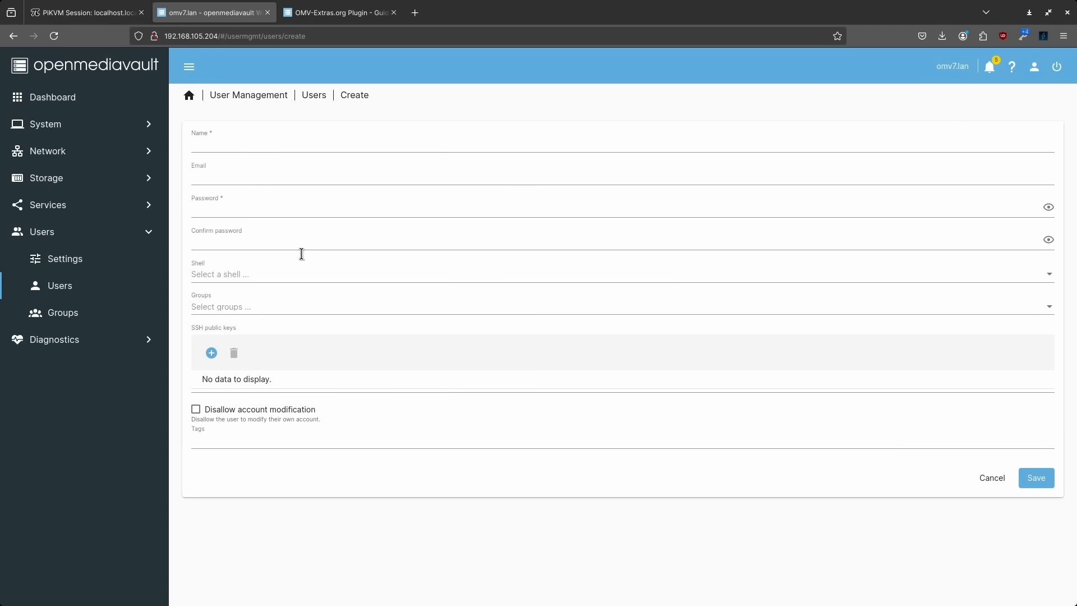
pyautogui.click(264, 142)
pyautogui.write('don')
pyautogui.press('Tab')
pyautogui.press('Tab')
pyautogui.write('******')
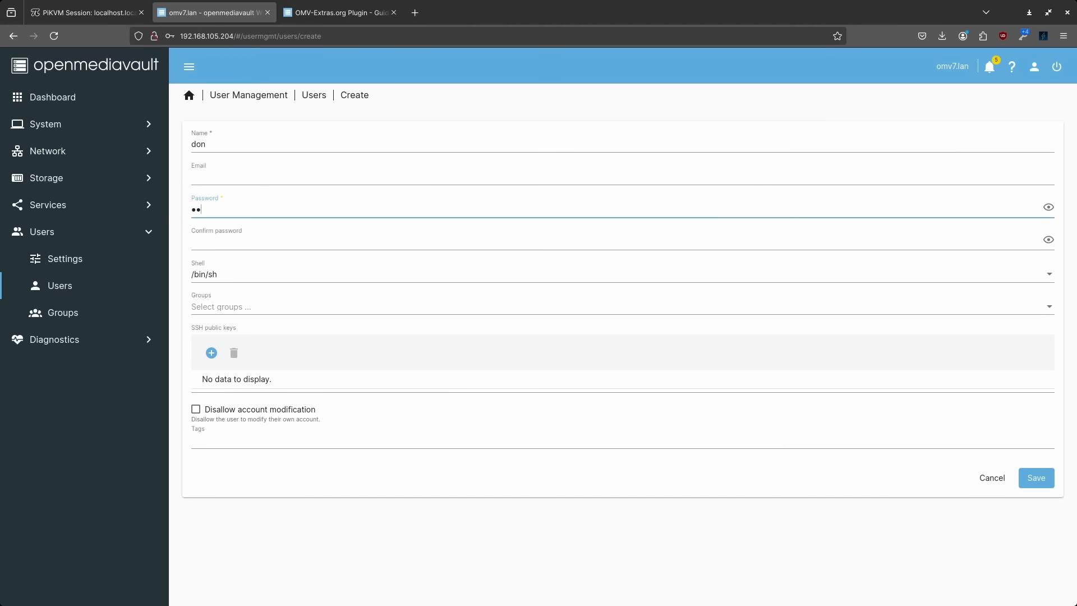
pyautogui.click(234, 241)
pyautogui.write('******')
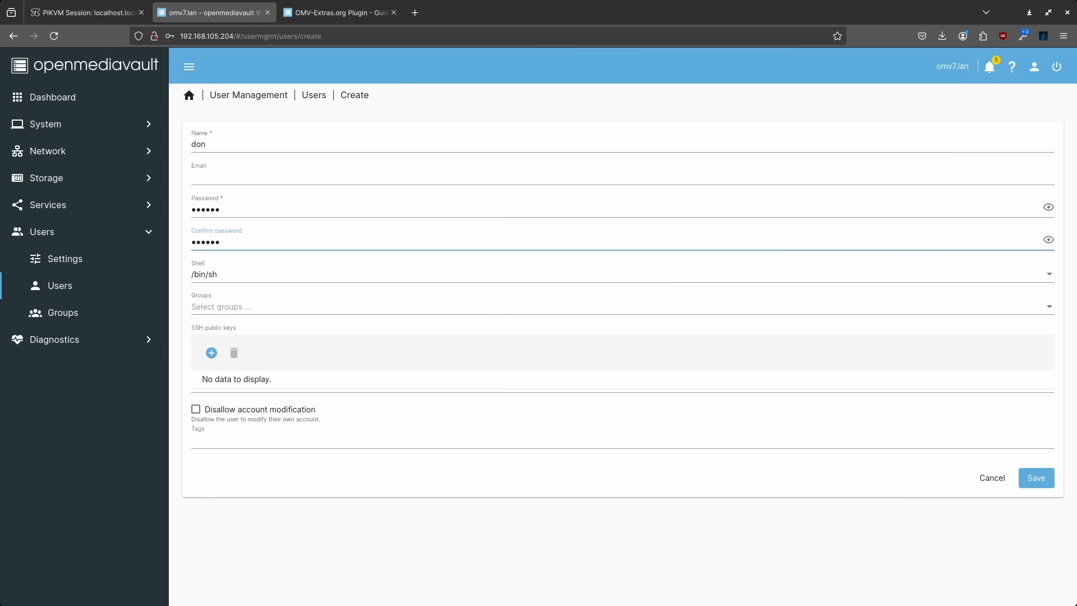
# Add the new user to the sudo group and save the account
pyautogui.click(232, 309)
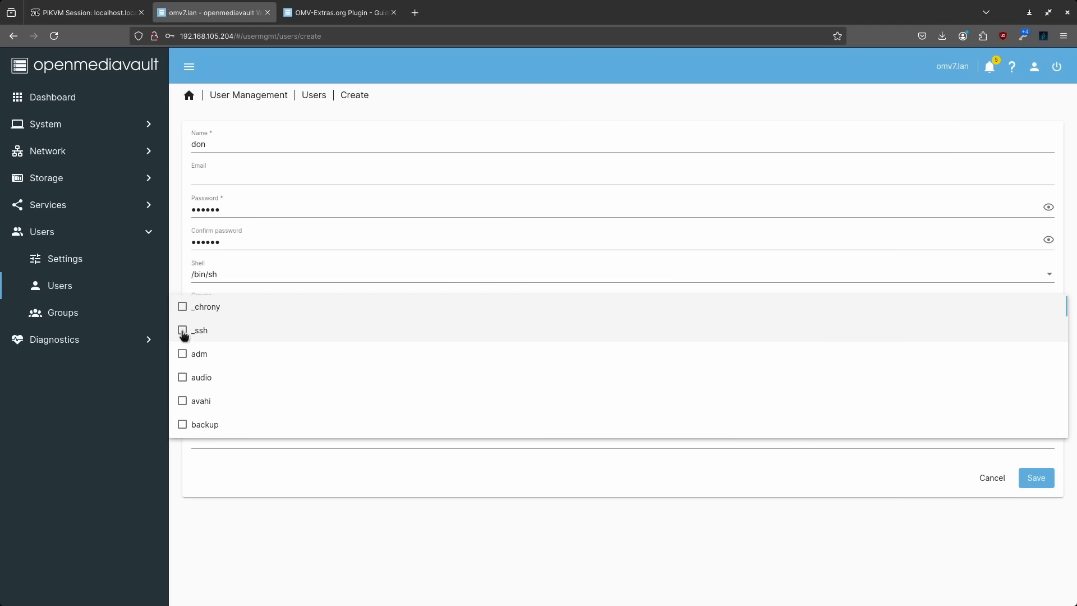
pyautogui.scroll(-7, 228, 365)
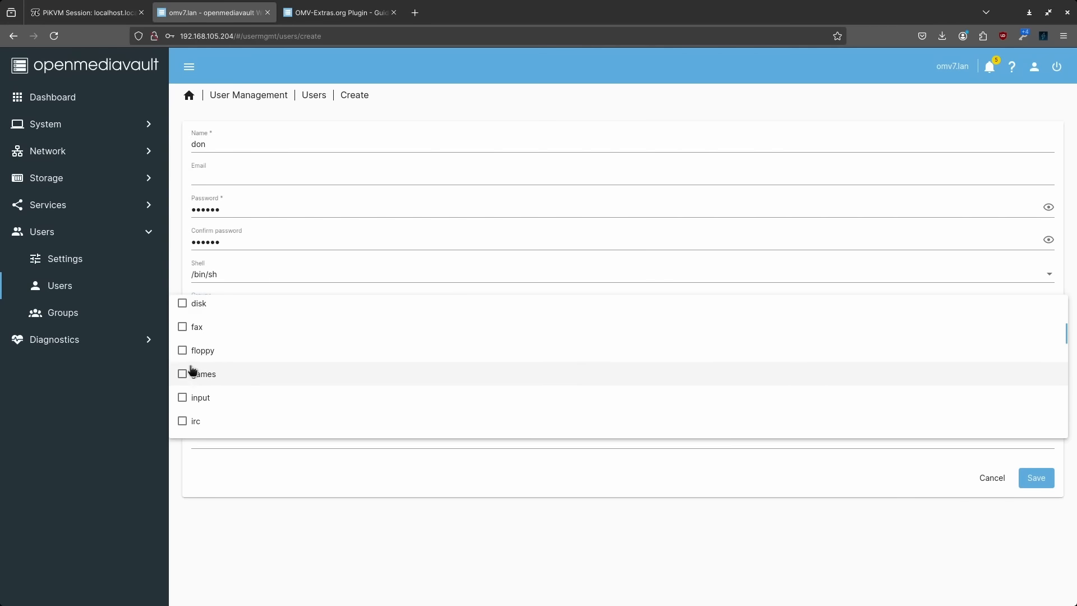
pyautogui.scroll(-5, 182, 363)
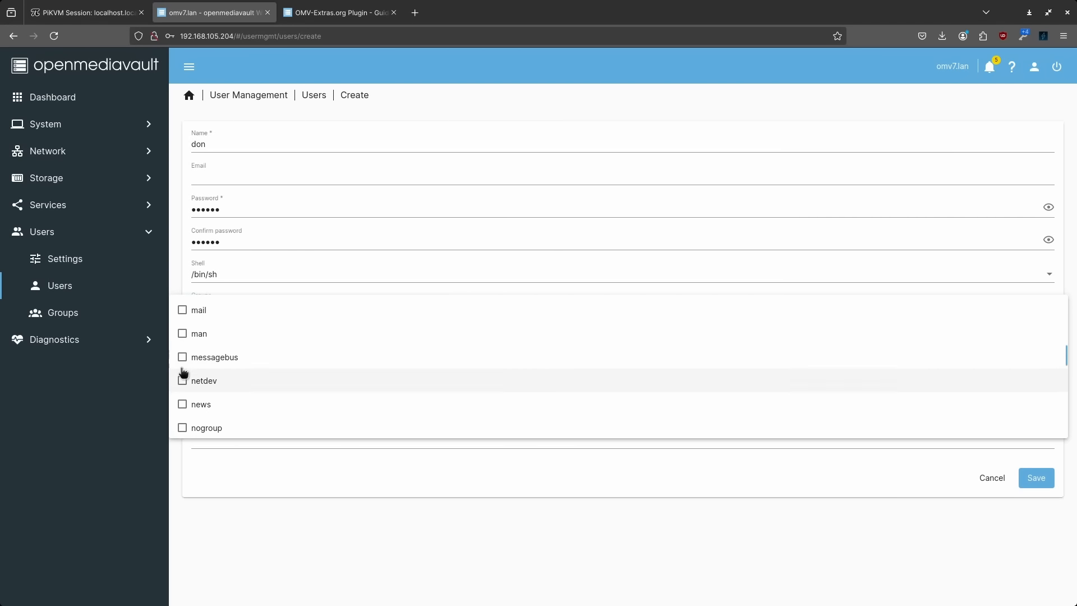
pyautogui.scroll(-5, 183, 367)
pyautogui.click(183, 385)
pyautogui.scroll(-3, 258, 382)
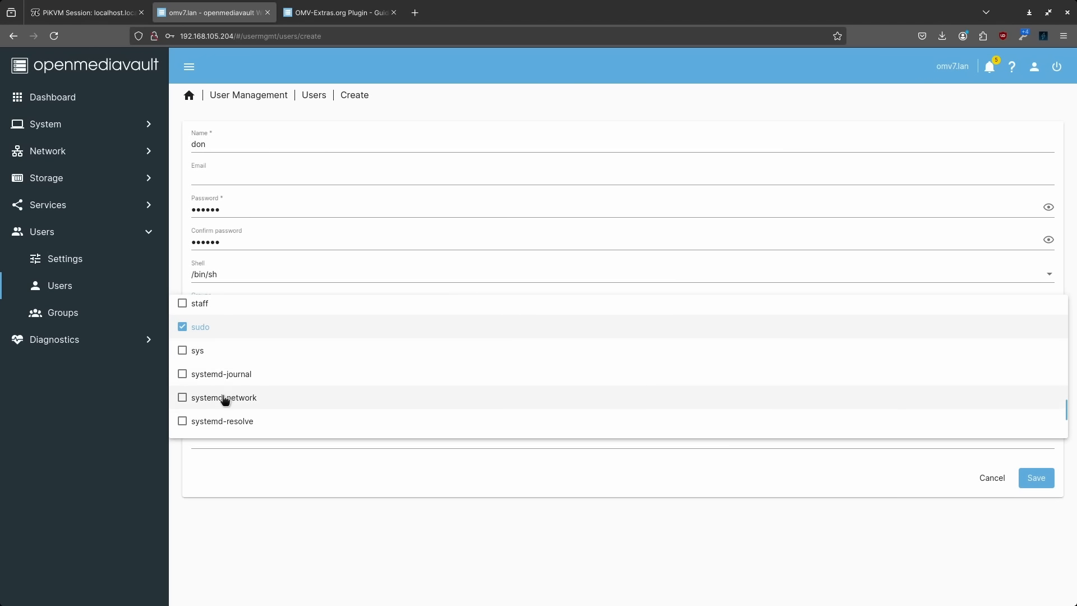
pyautogui.scroll(-3, 262, 381)
pyautogui.scroll(-1, 244, 349)
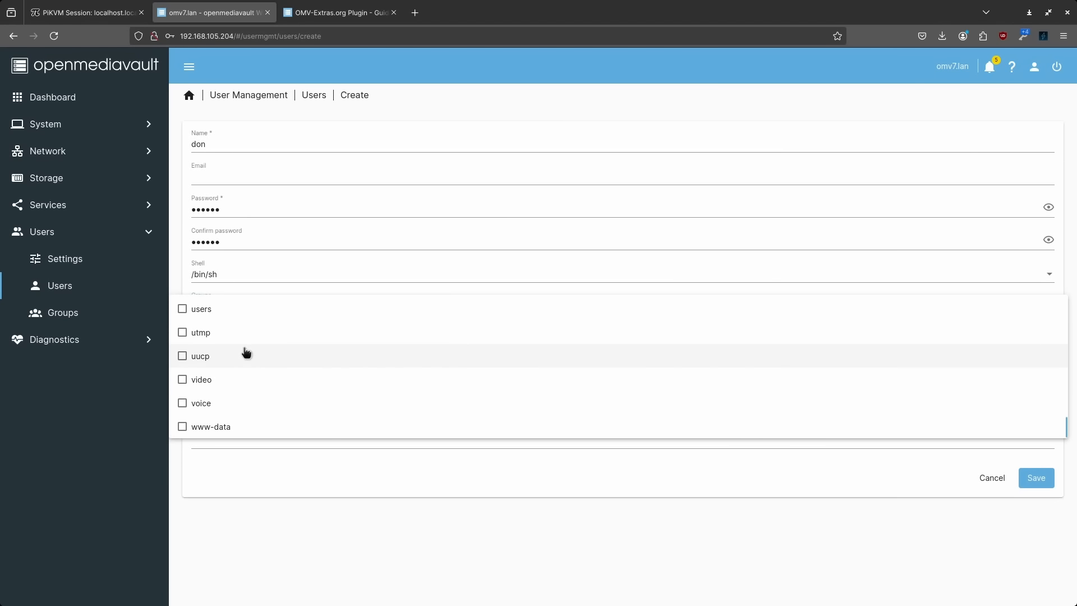
pyautogui.click(1052, 490)
pyautogui.click(1048, 480)
# Apply the pending configuration changes, then switch to the PiKVM console tab
pyautogui.click(1047, 112)
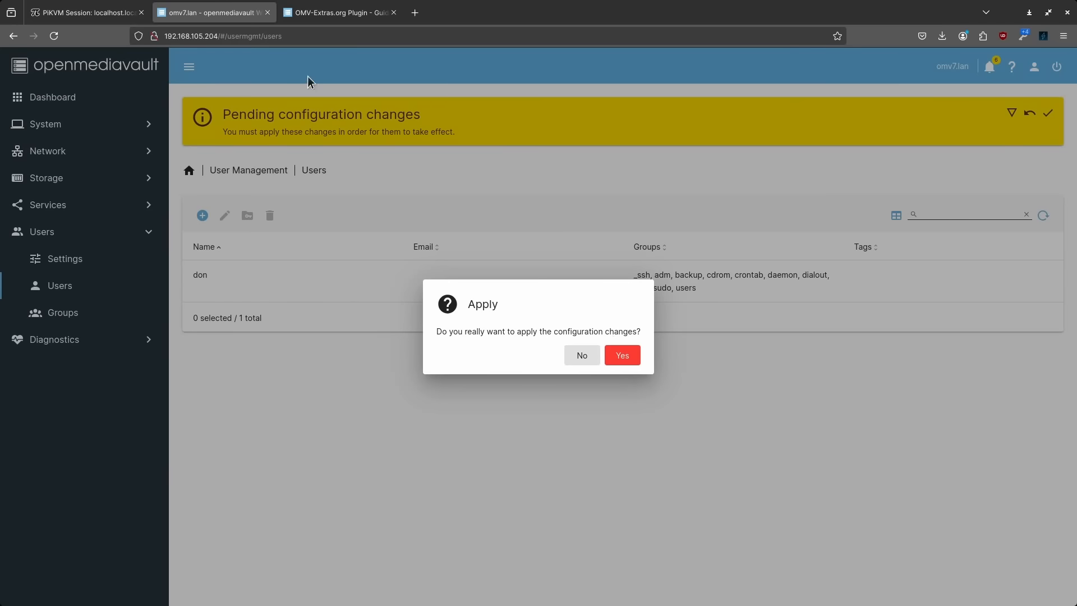
pyautogui.click(634, 354)
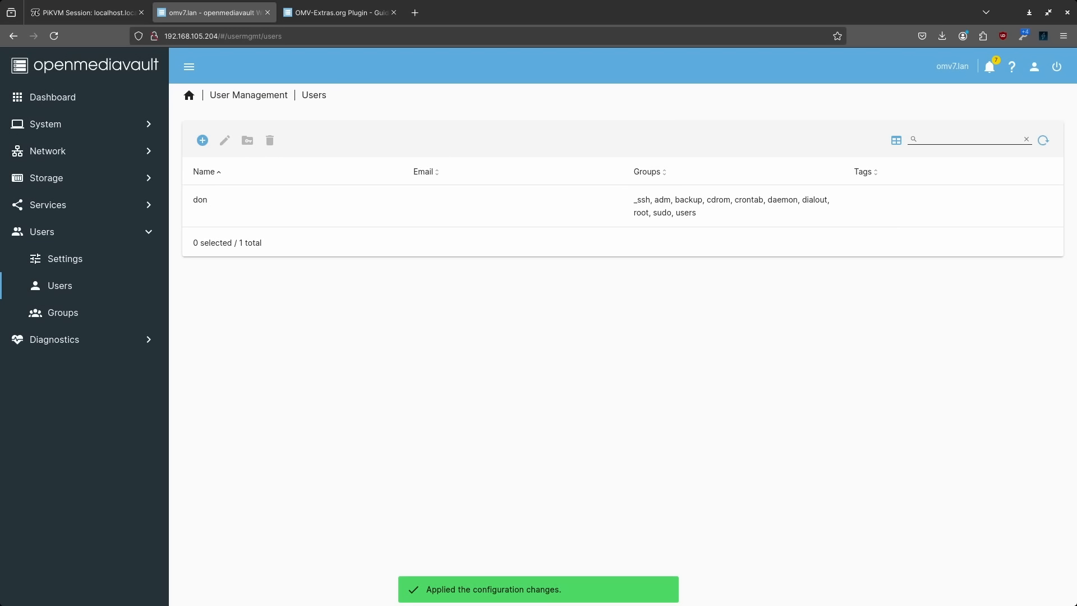
pyautogui.click(91, 17)
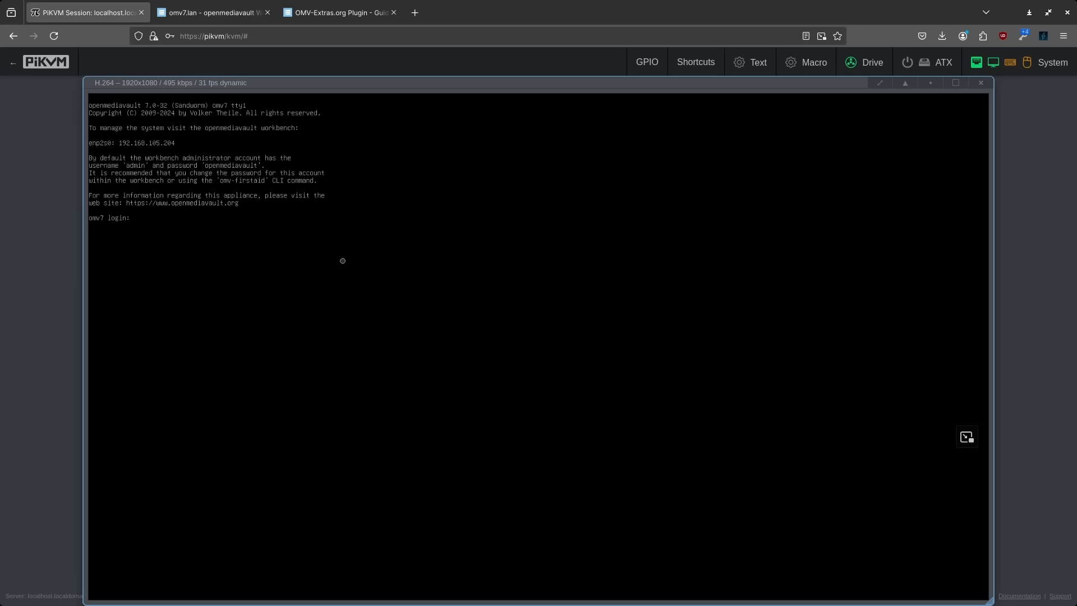
# Log in at the console as the new sudo user and run 'sudo apt update'
pyautogui.write('don')
pyautogui.press('Return')
pyautogui.press('Return')
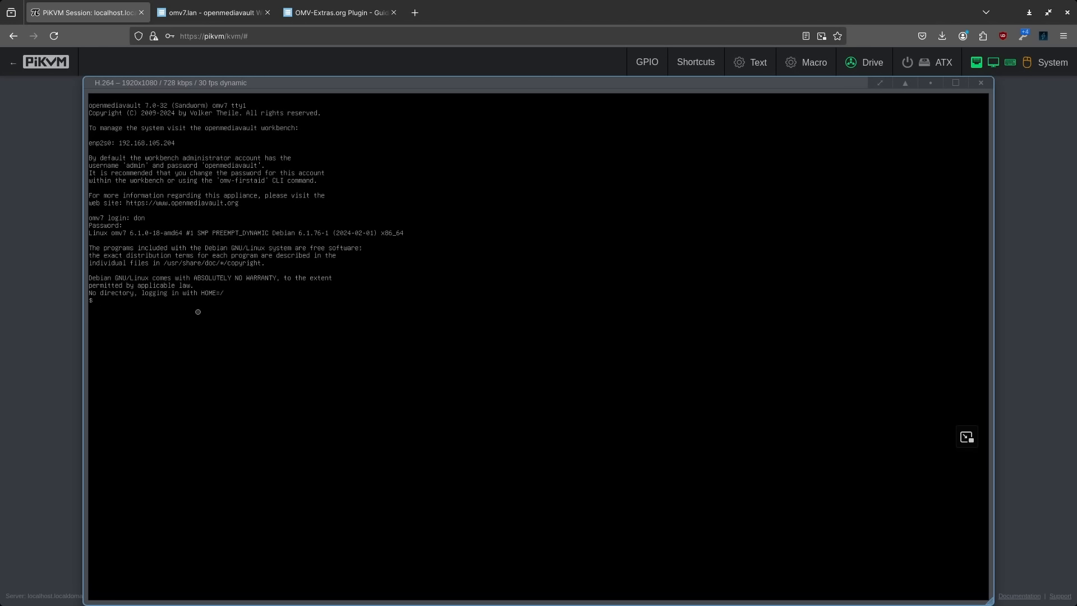
pyautogui.write('sudo apt update')
pyautogui.press('Return')
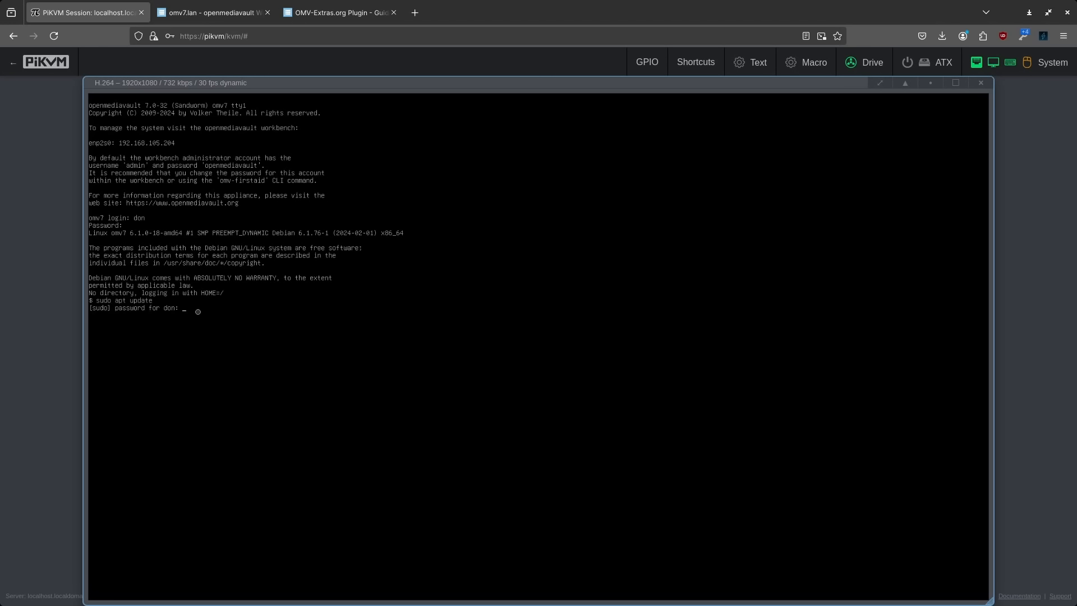